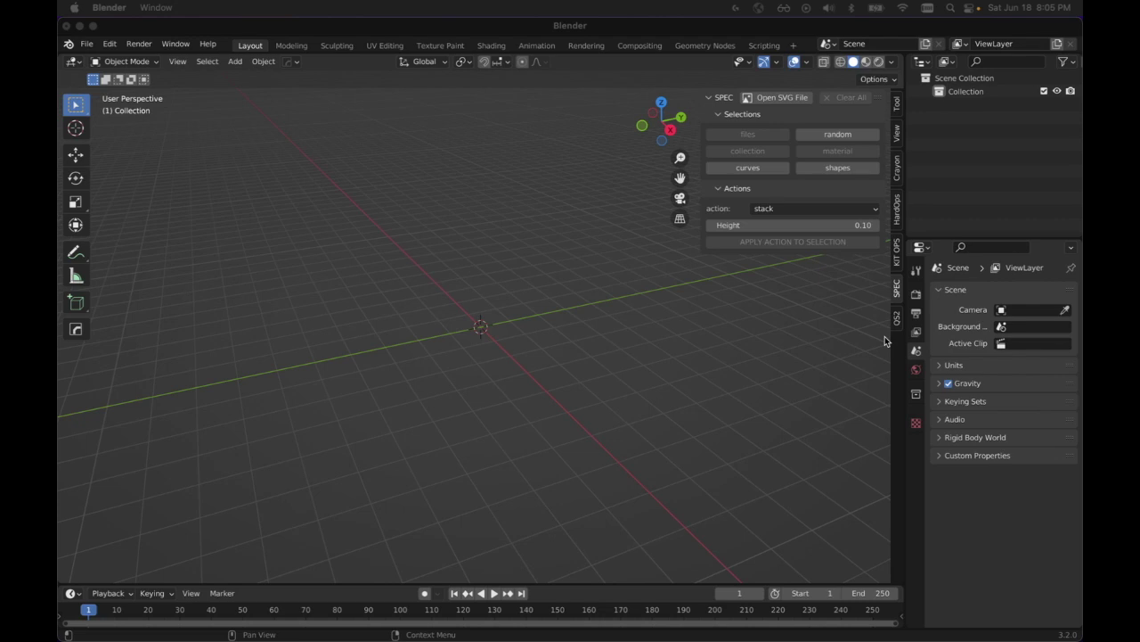
- Narrow the SPEC add-on sidebar and bring up the SVG file browser
click(706, 190)
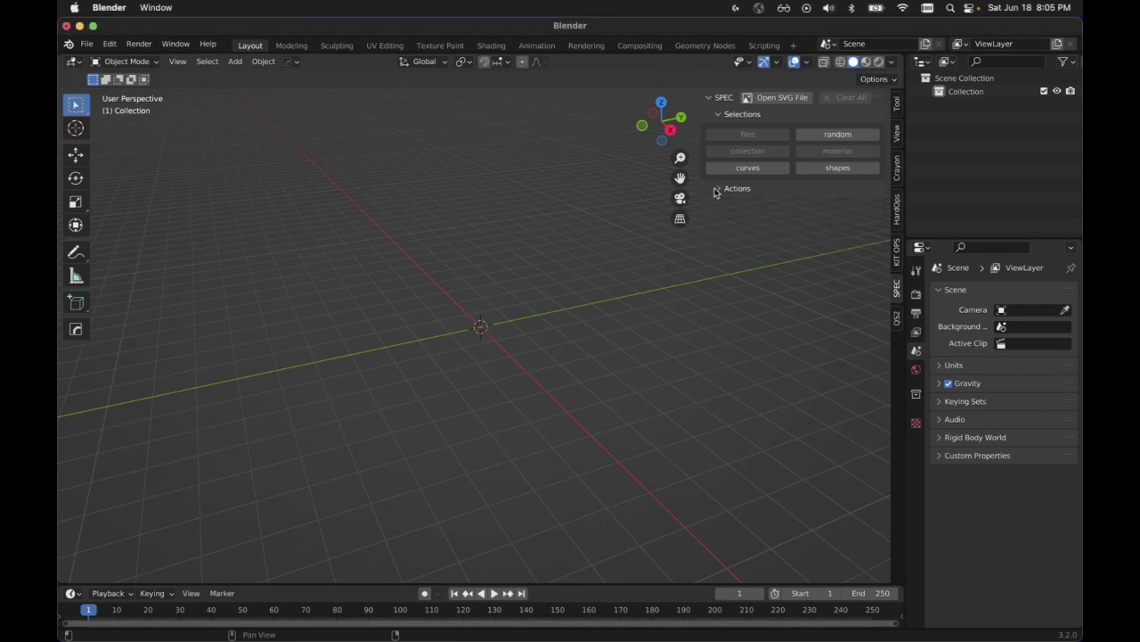
mouse_move(700, 185)
mouse_down()
mouse_move(770, 178)
mouse_move(703, 179)
mouse_up()
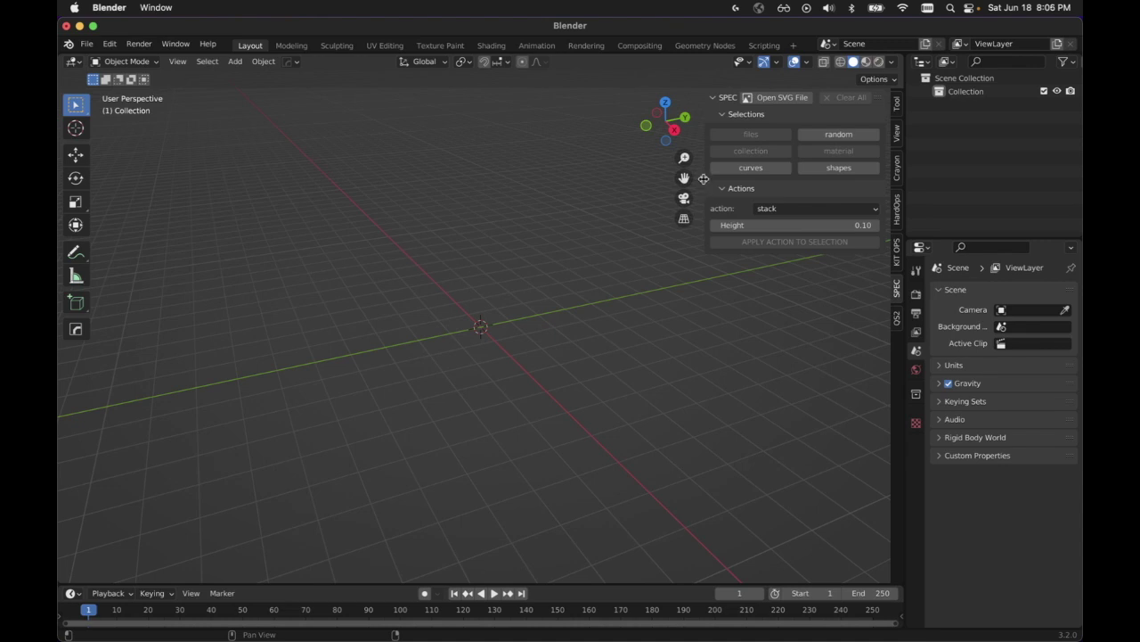
drag(704, 181, 724, 178)
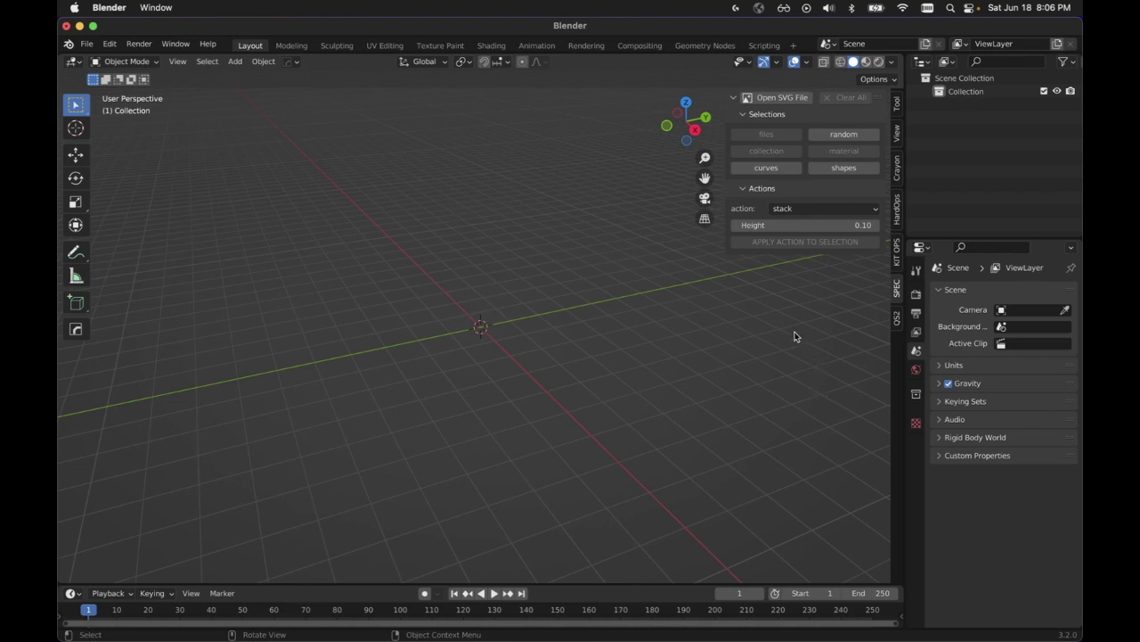
click(789, 104)
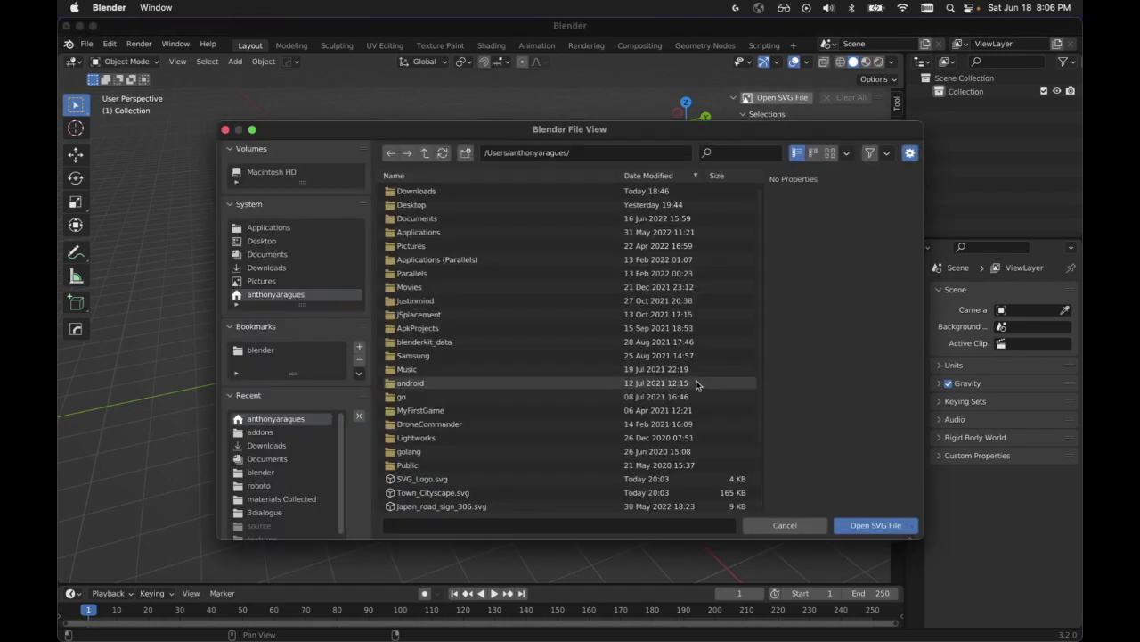
- Import Town_Cityscape.svg from the home folder
scroll(502, 406, down, 2)
scroll(502, 406, down, 2)
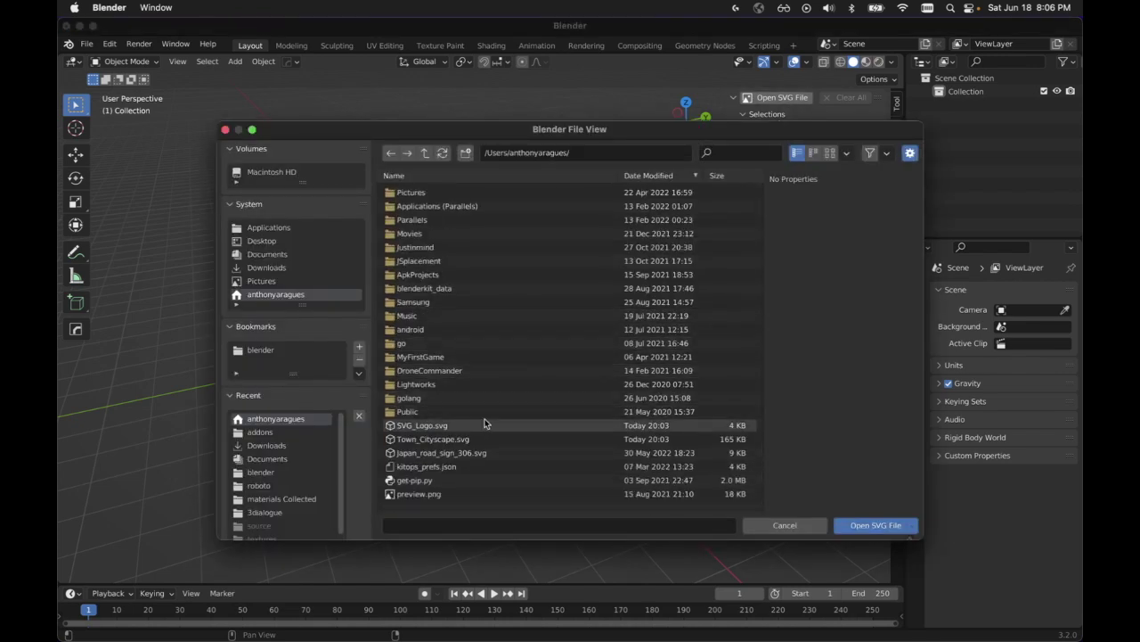
click(433, 450)
key(Return)
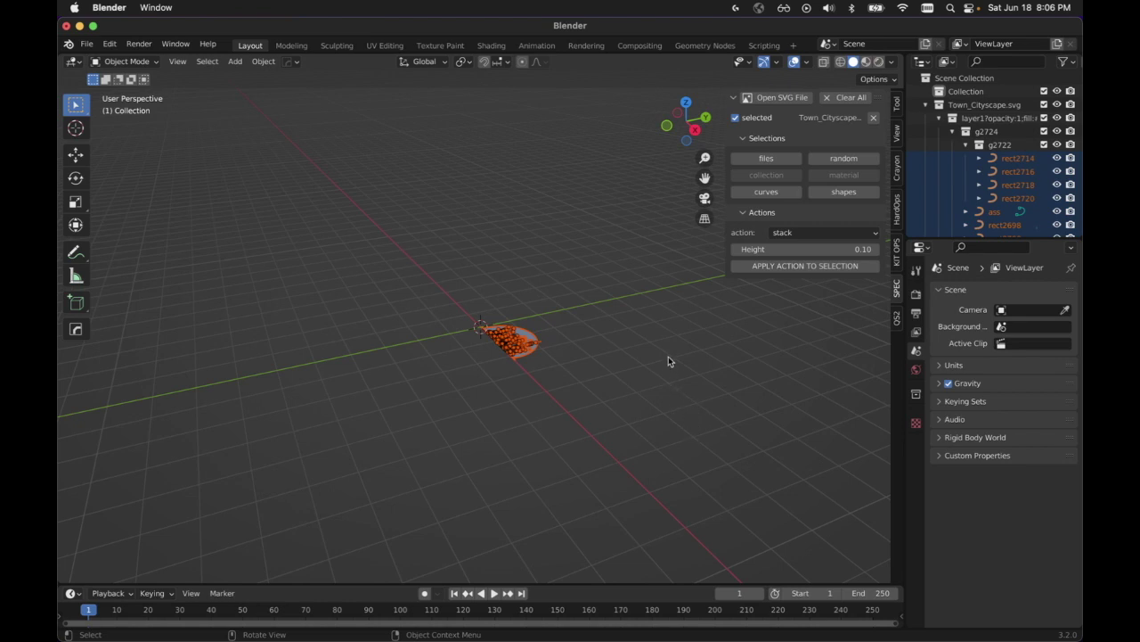
- Frame the cityscape in top view, deselect it, and switch to Material Preview shading
key(KP_7)
key(KP_Decimal)
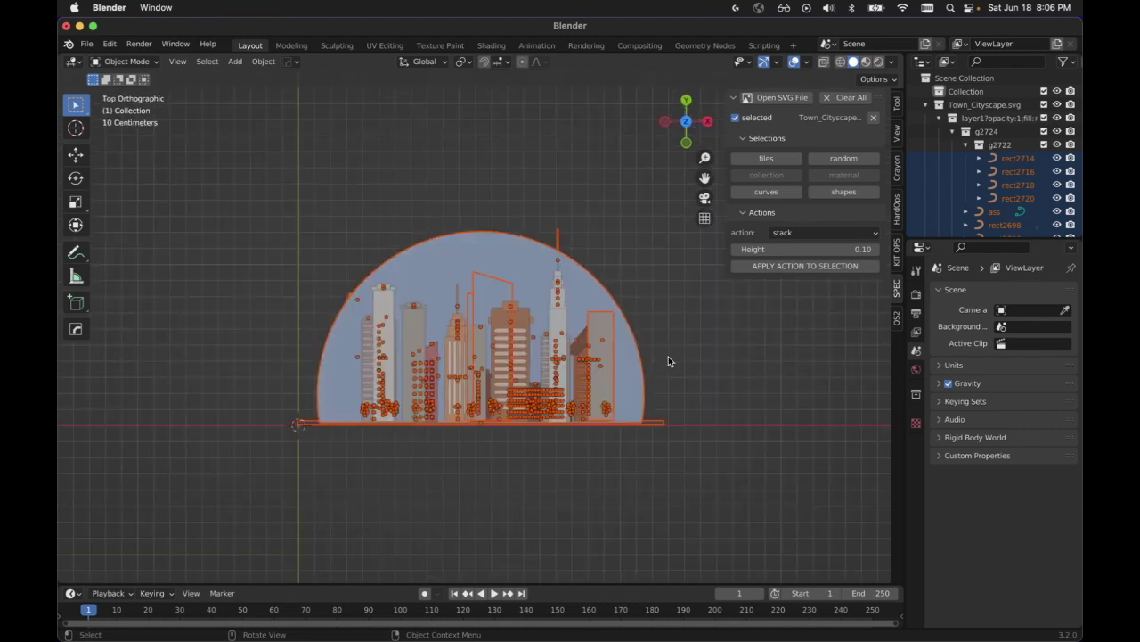
click(670, 353)
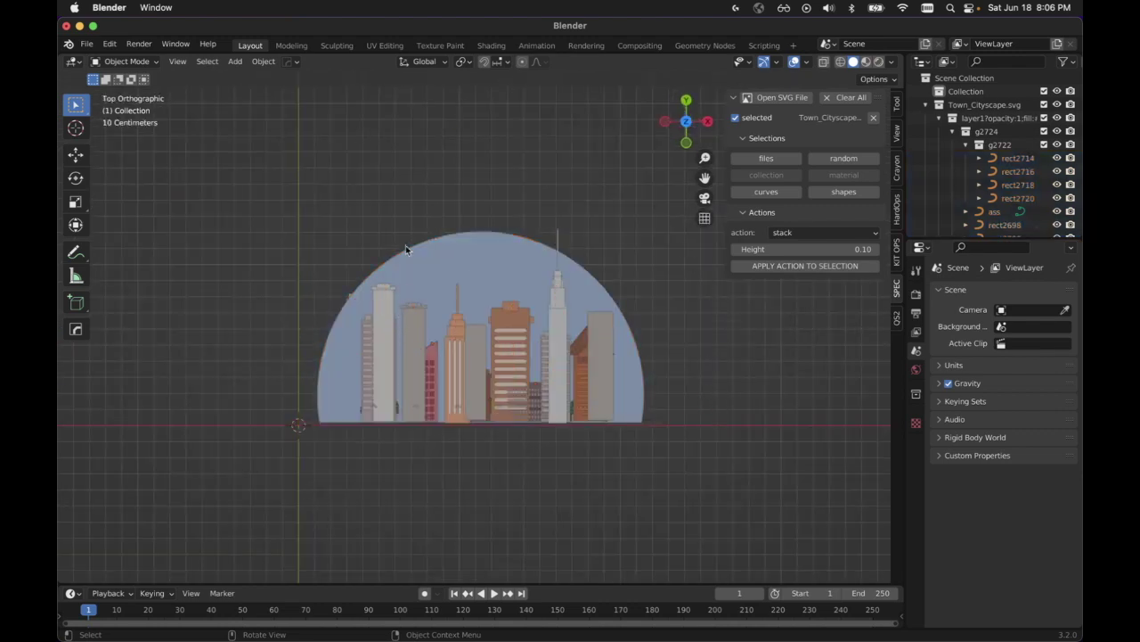
click(866, 61)
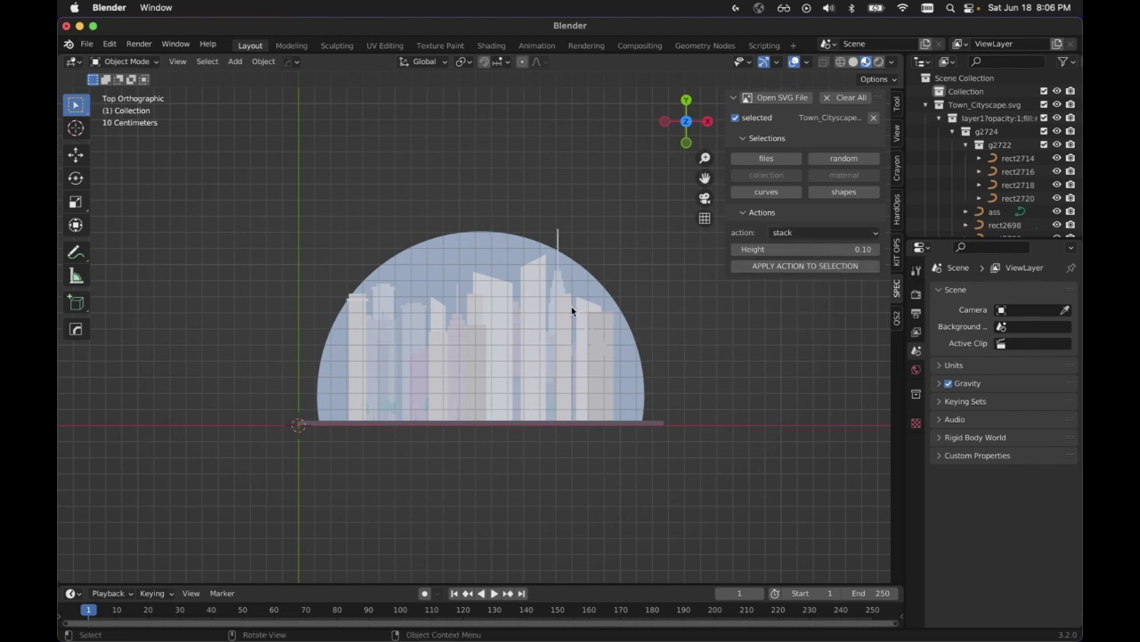
- Stack the cityscape shapes to 0.10 height, orbit to check them, and enlarge the Outliner
click(809, 266)
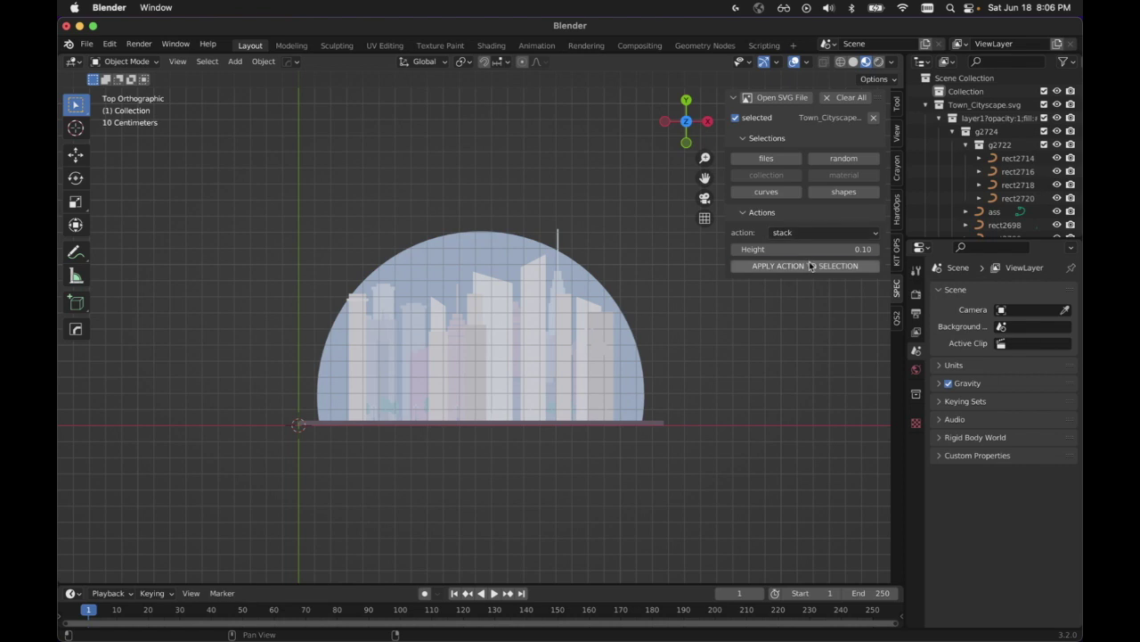
middle_drag(754, 407, 746, 354)
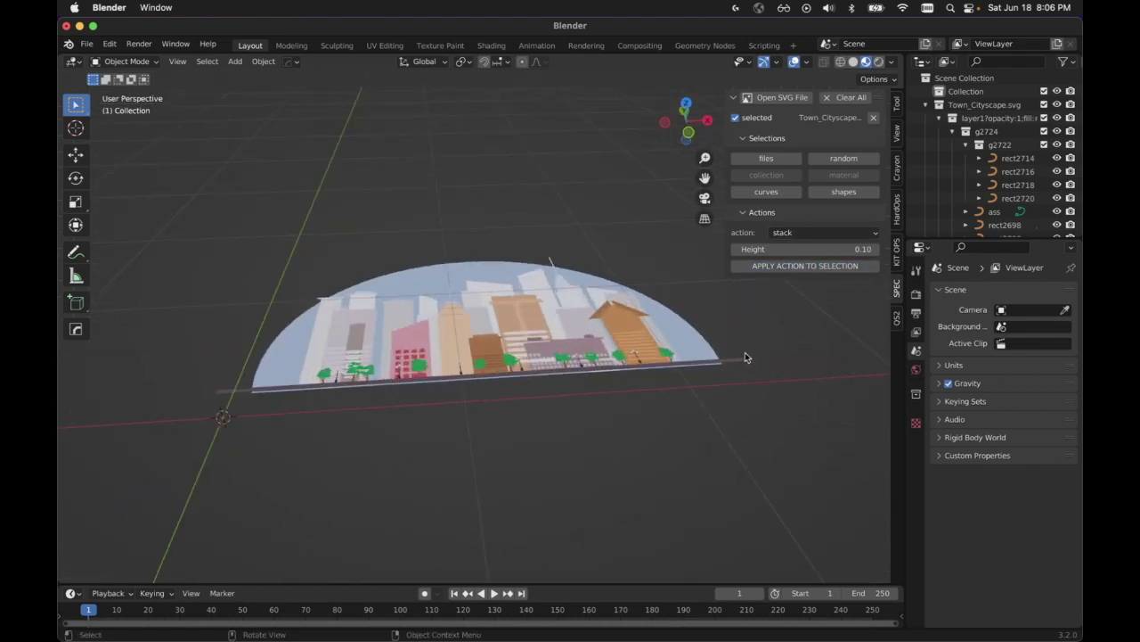
scroll(747, 353, up, 3)
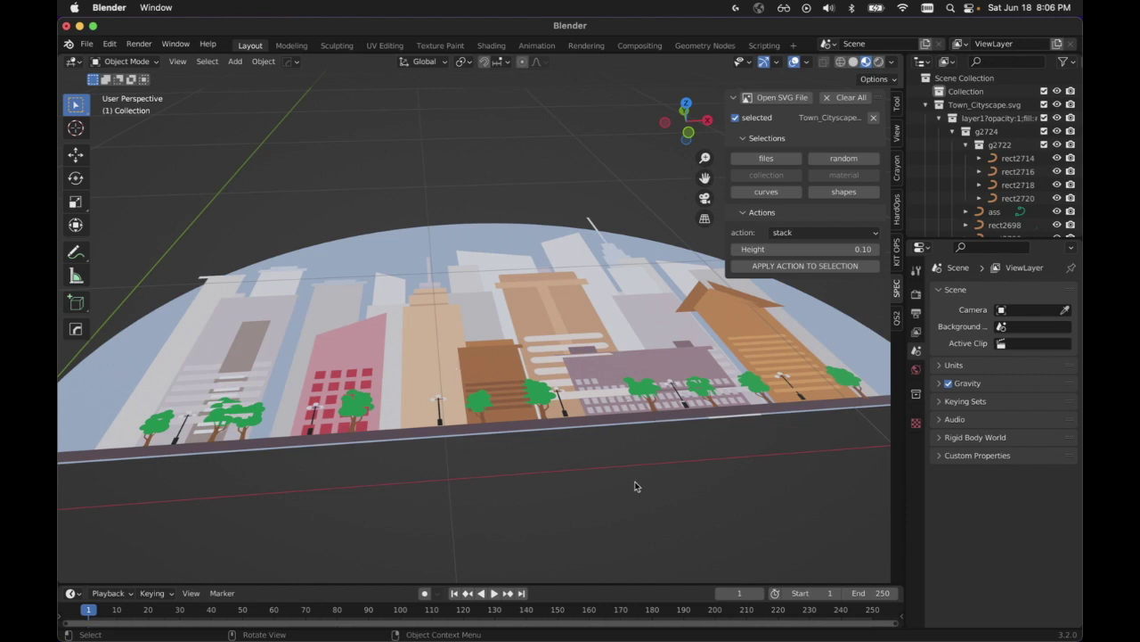
middle_drag(637, 482, 649, 540)
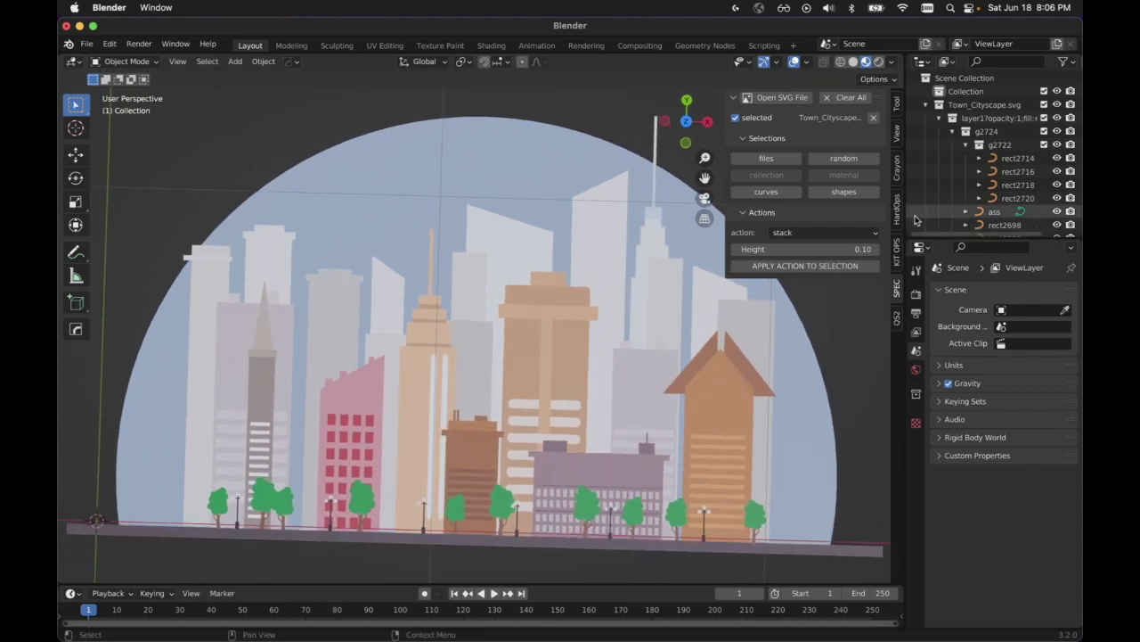
drag(966, 241, 969, 390)
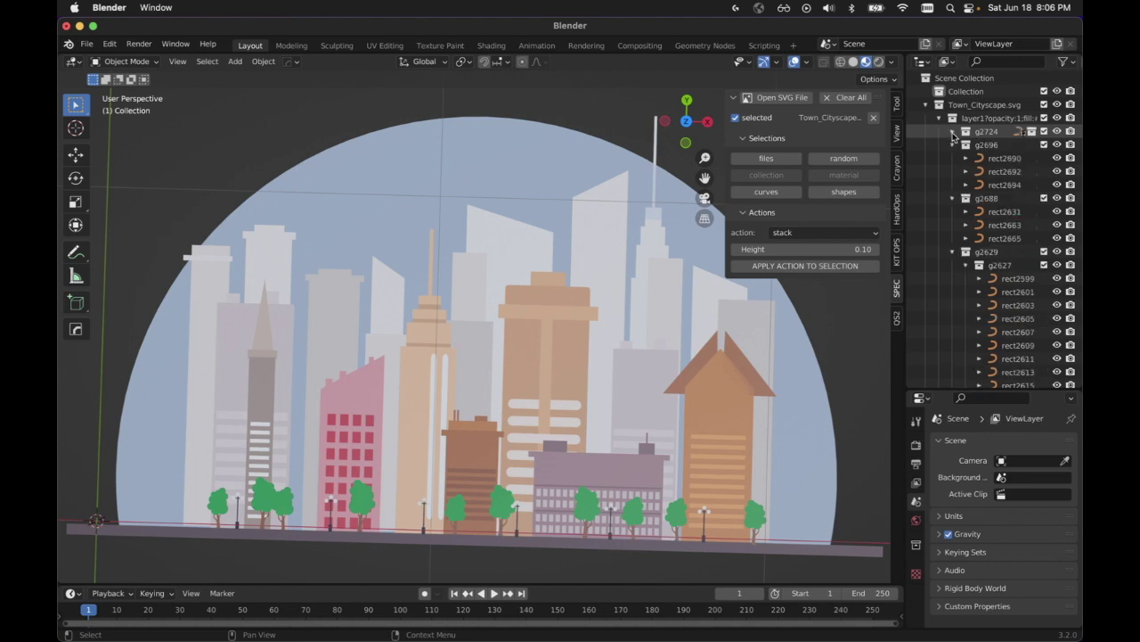
- Collapse groups g2724 and g2696 and inspect rect2631, rect2663 and rect2665 in g2688
click(953, 131)
click(953, 145)
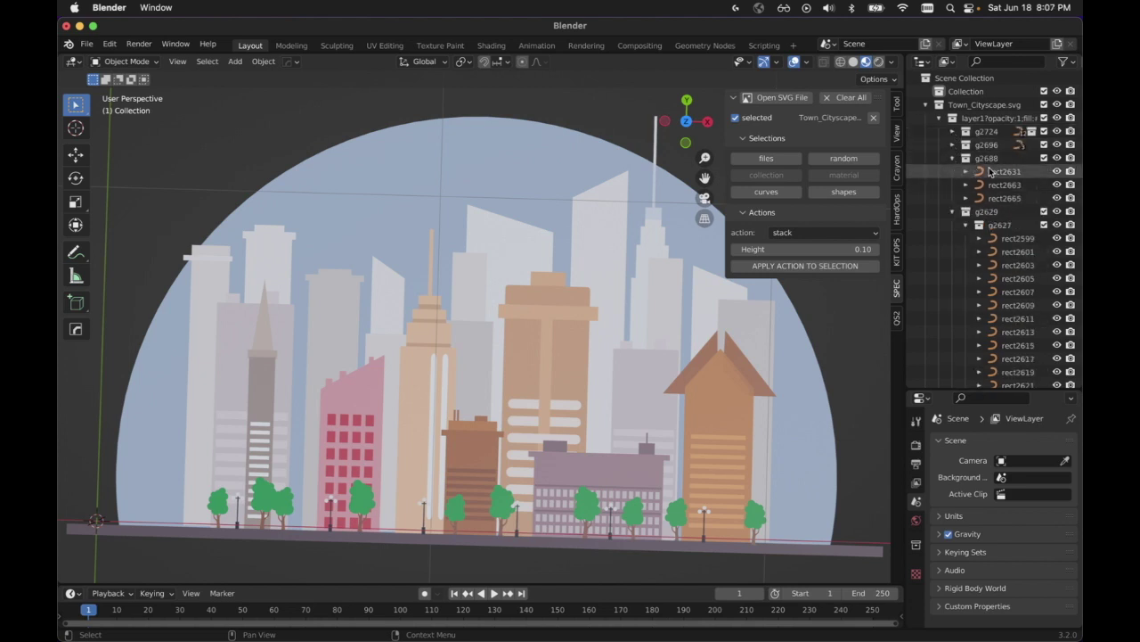
click(985, 160)
click(994, 171)
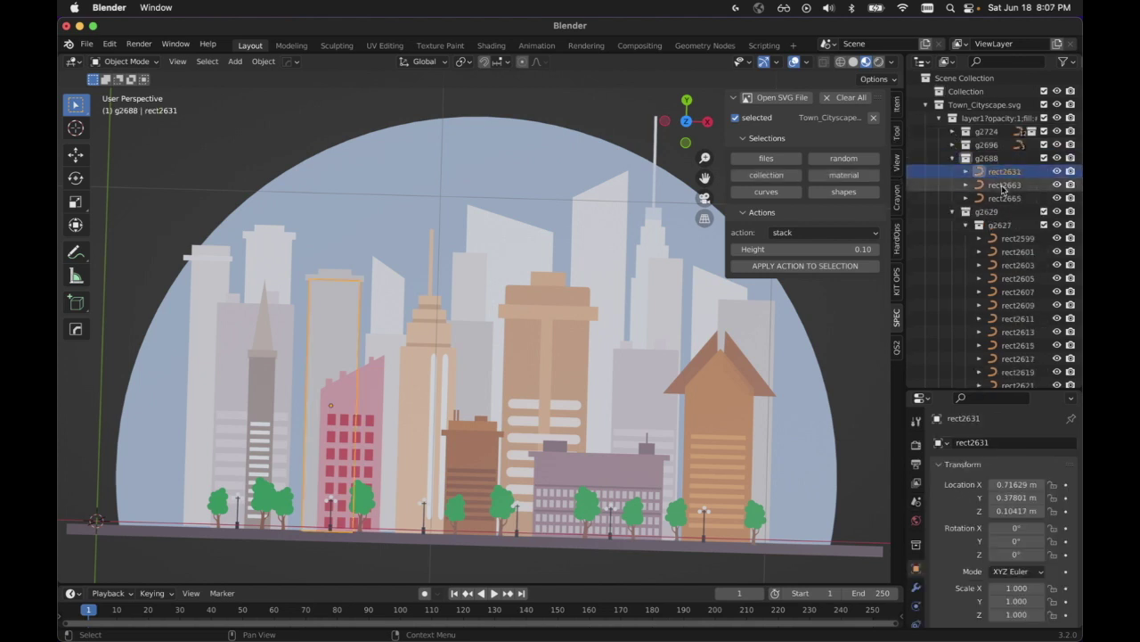
click(1004, 186)
click(1005, 197)
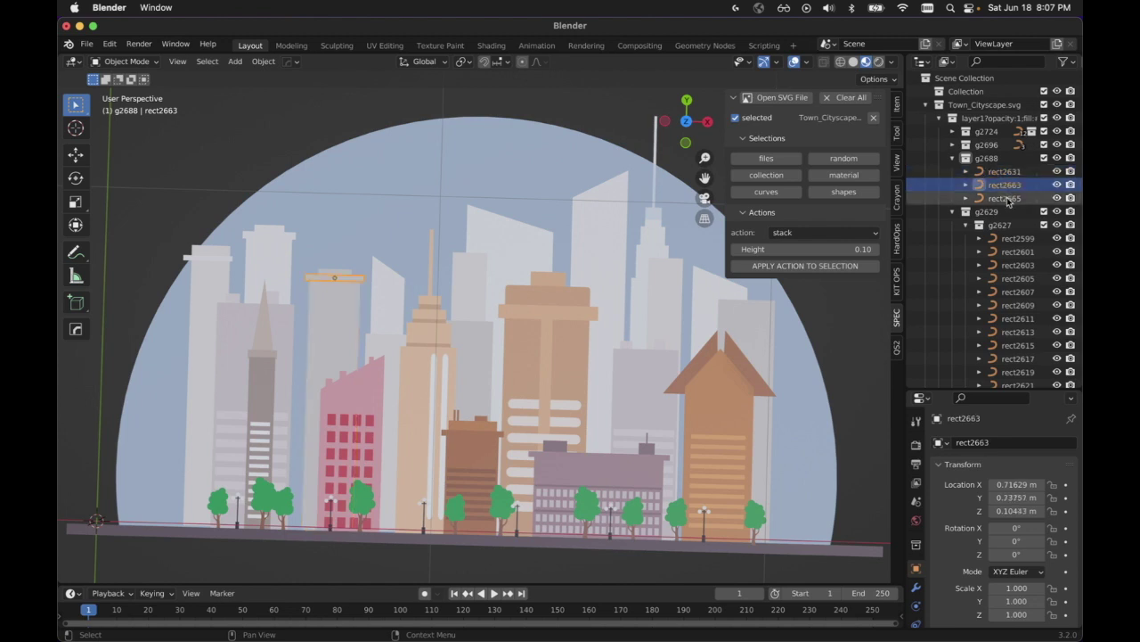
- Collapse groups g2629, g2688, g2242 and g2591 in the Outliner
click(955, 212)
click(953, 158)
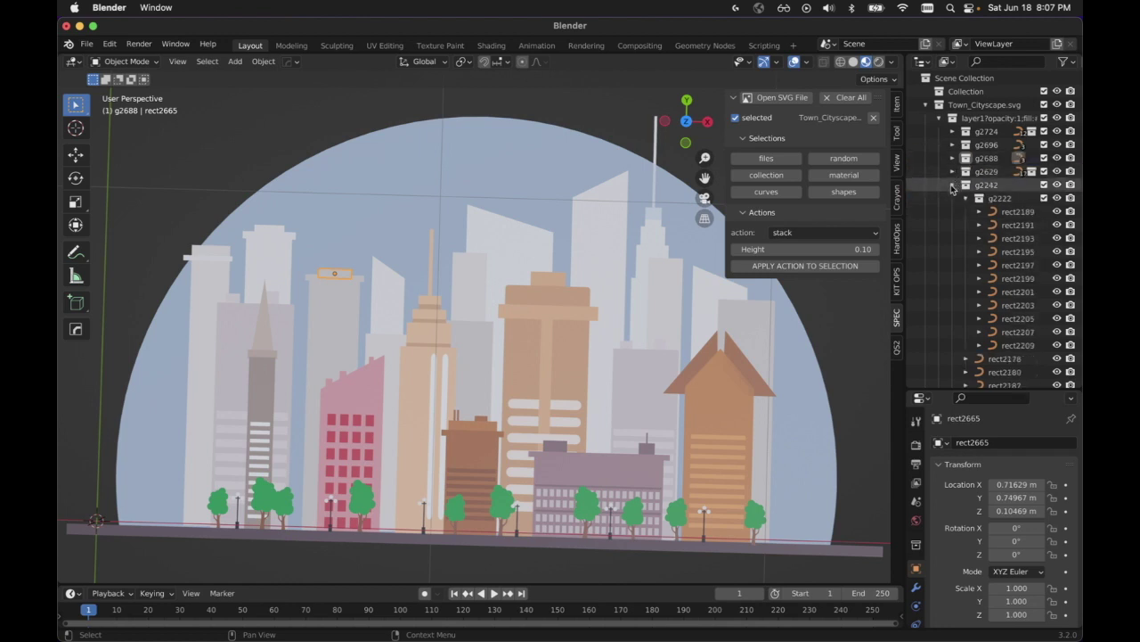
click(951, 185)
click(951, 199)
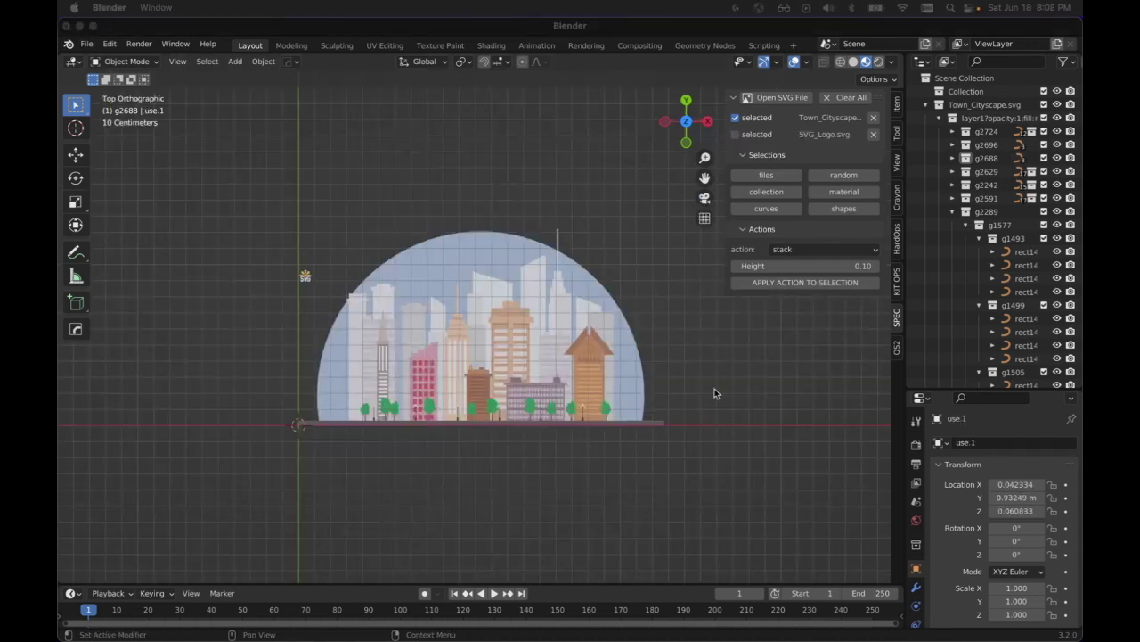
click(515, 335)
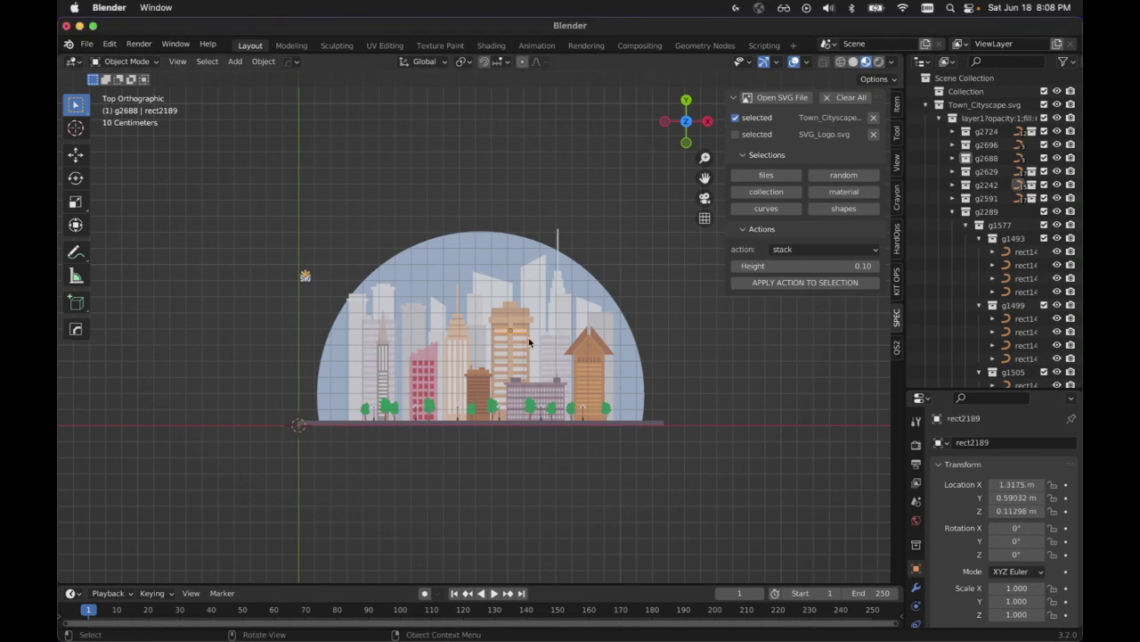
click(772, 210)
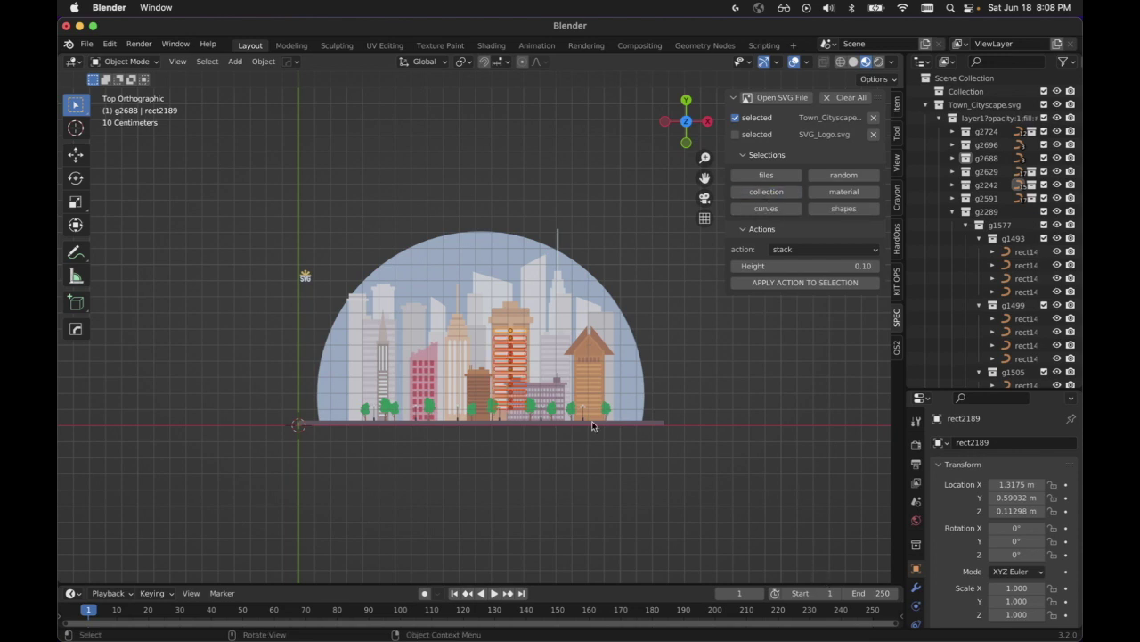
click(768, 461)
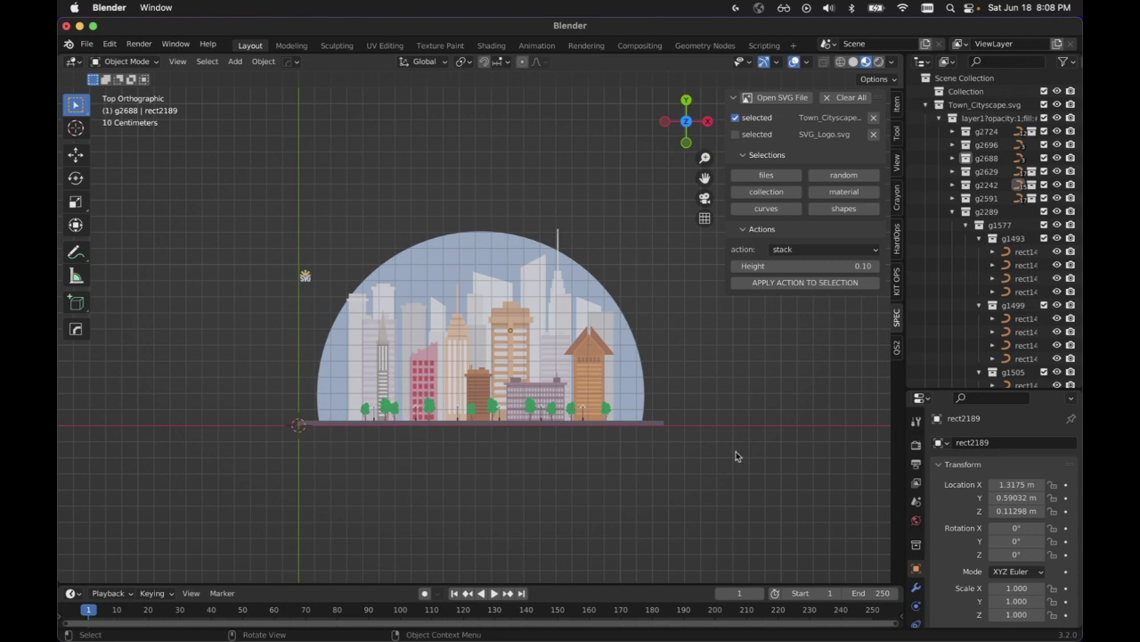
scroll(685, 375, up, 3)
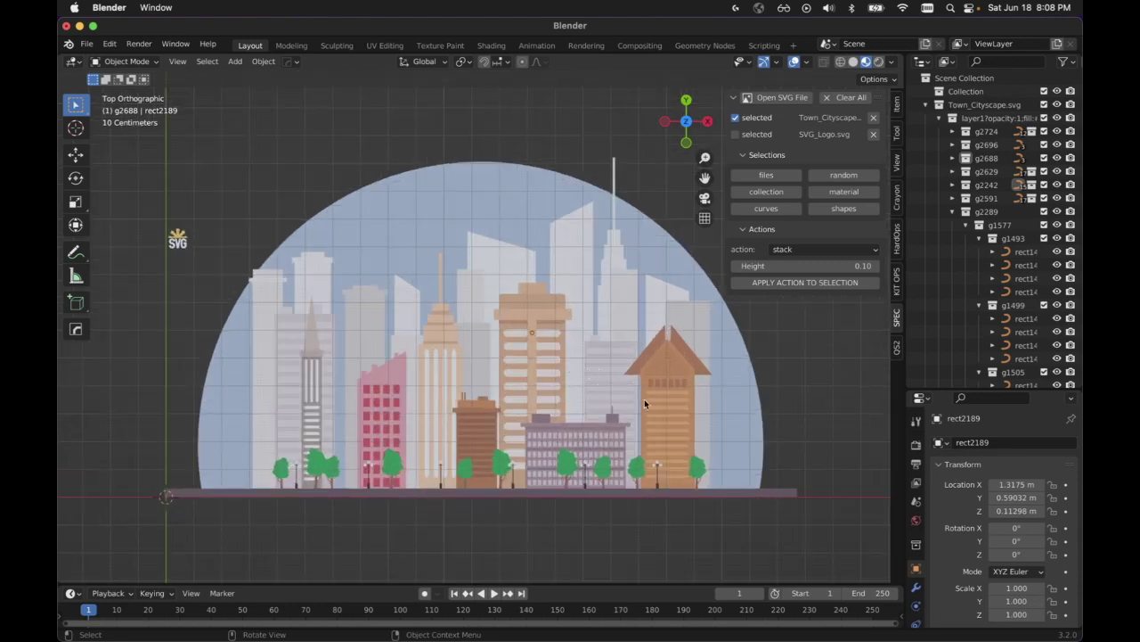
click(657, 399)
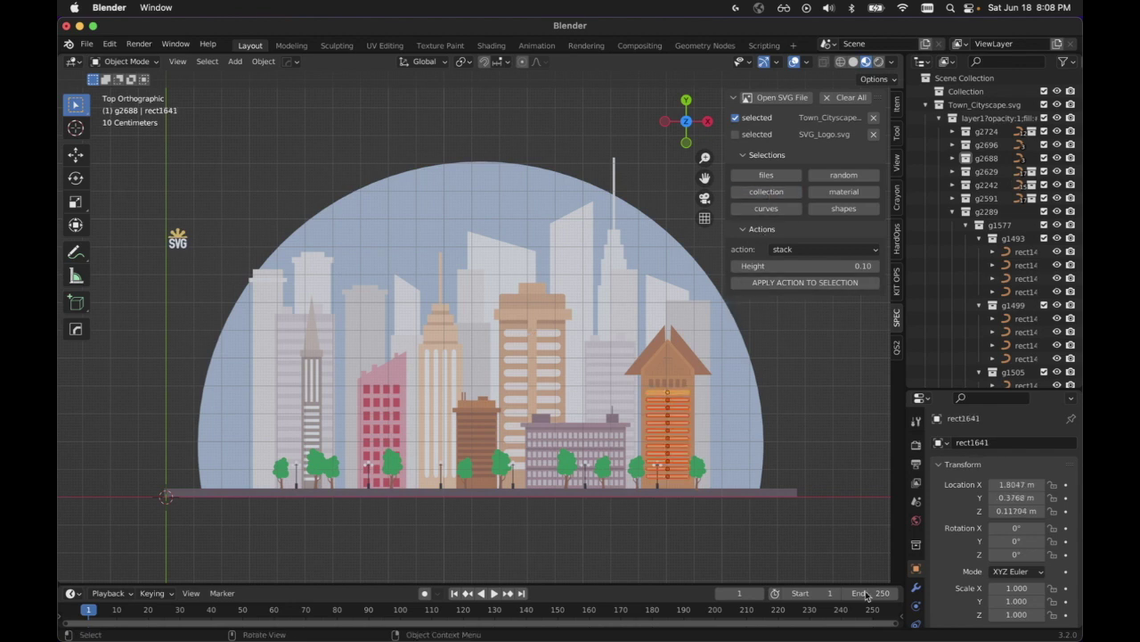
click(824, 410)
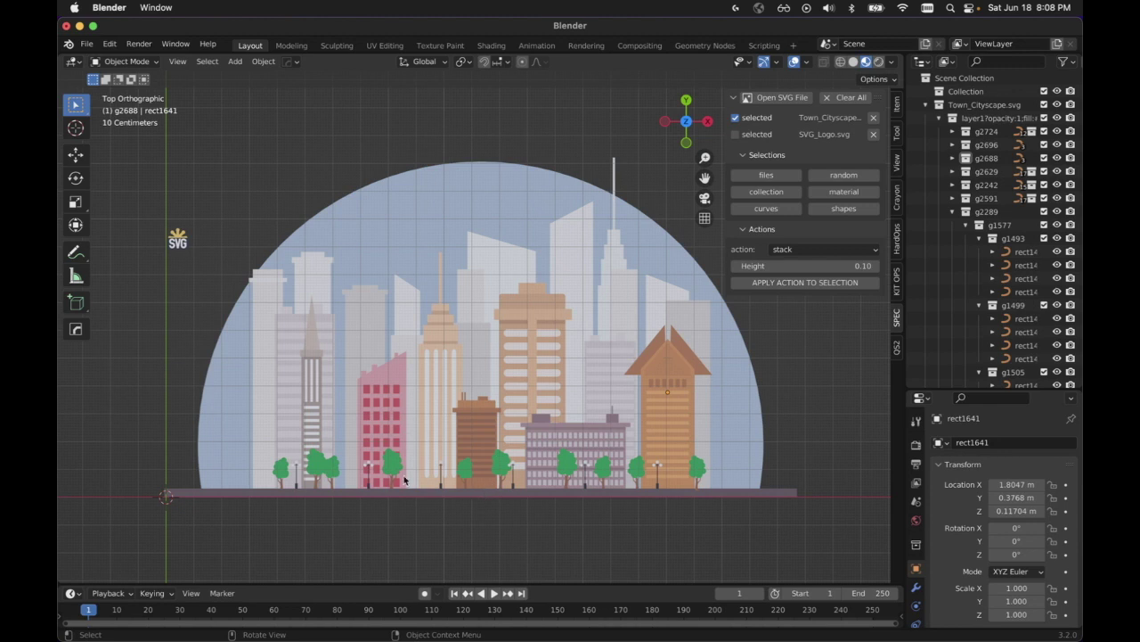
click(375, 434)
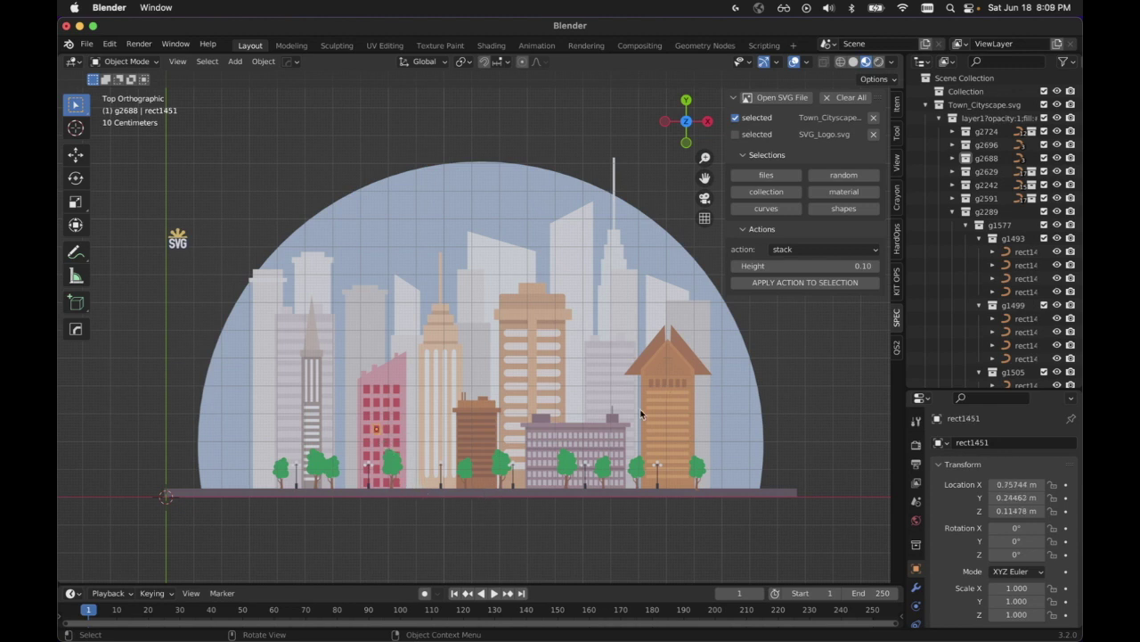
click(844, 191)
click(775, 348)
click(552, 336)
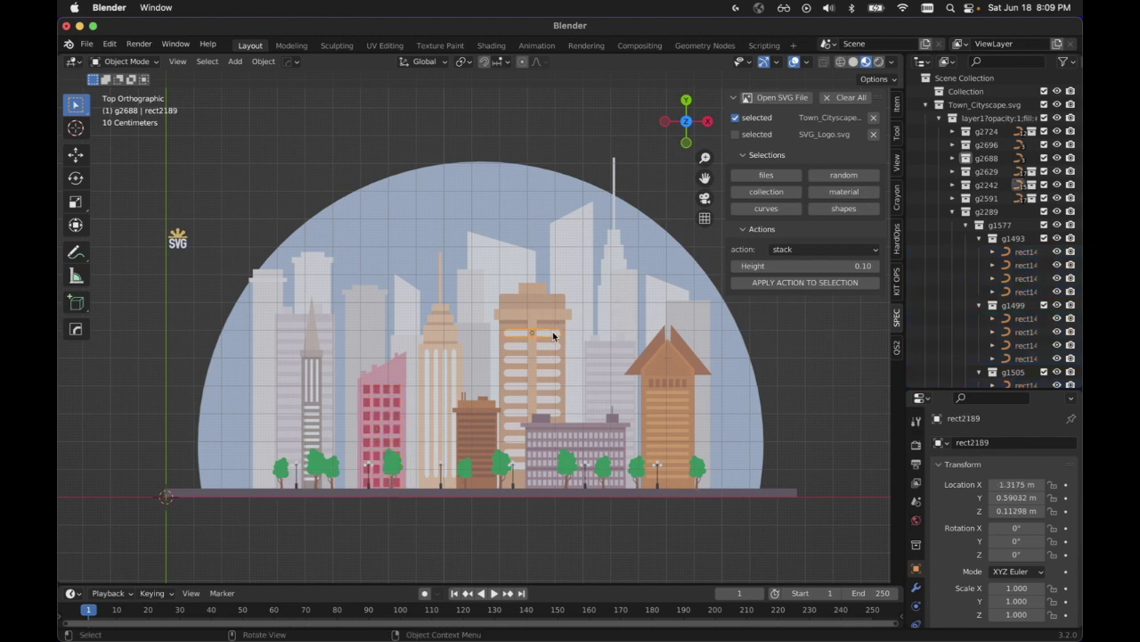
click(844, 191)
click(866, 357)
click(509, 264)
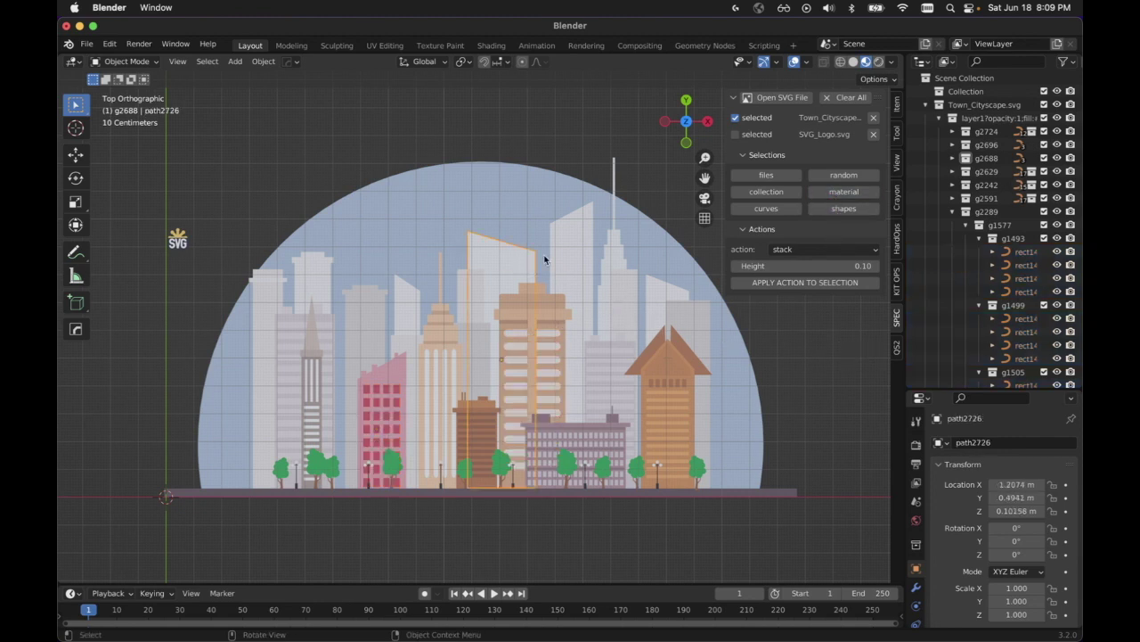
click(853, 395)
click(580, 237)
click(767, 209)
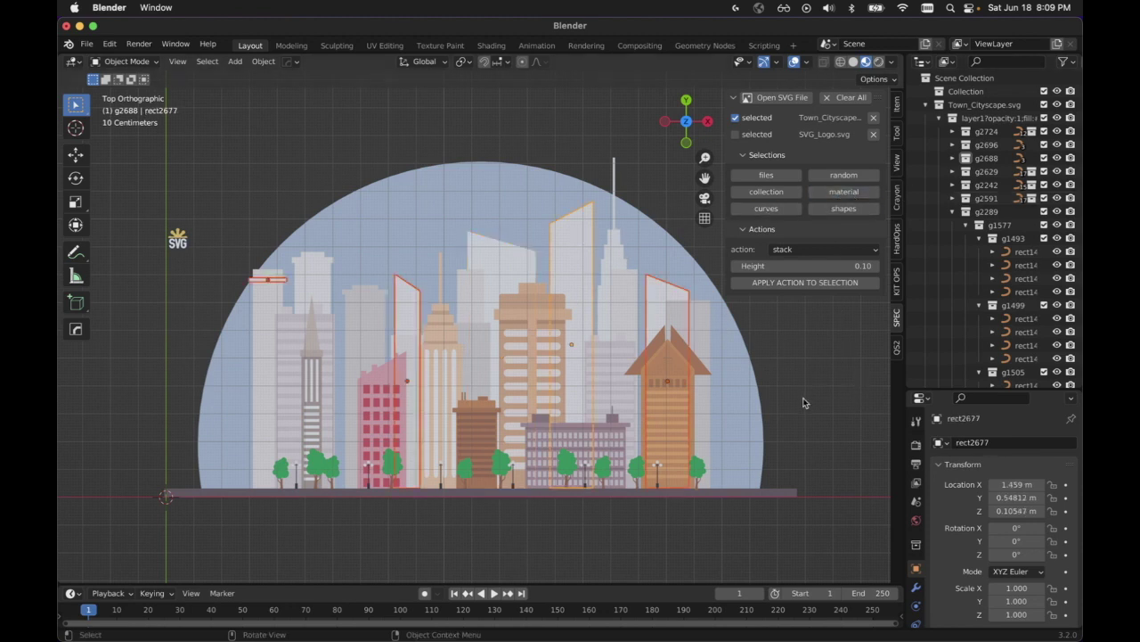
key(alt+a)
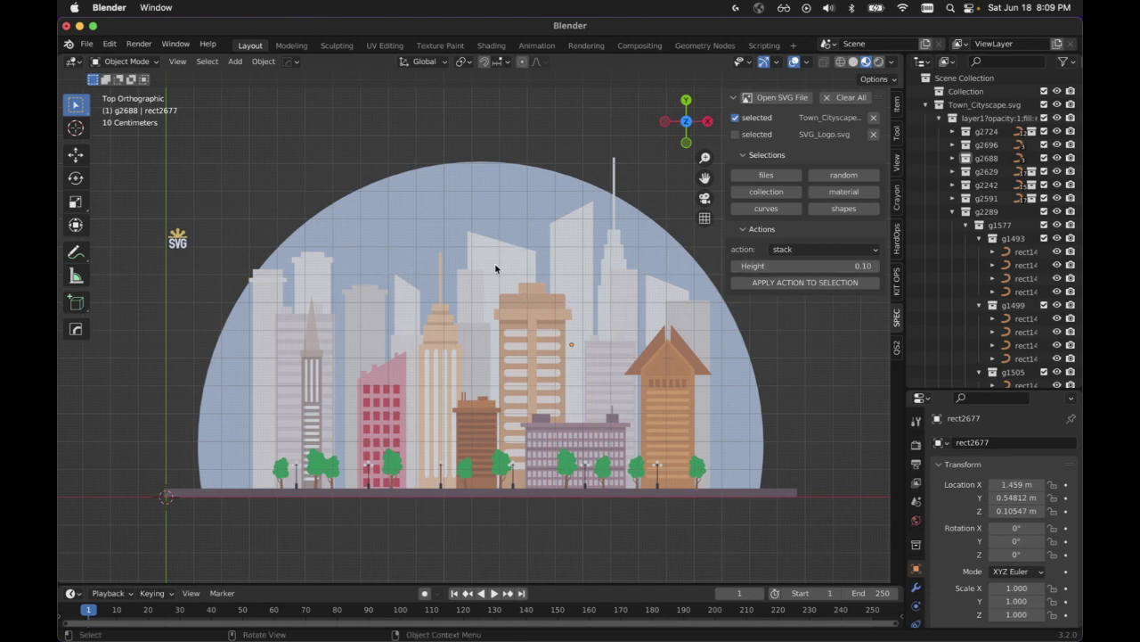
click(855, 191)
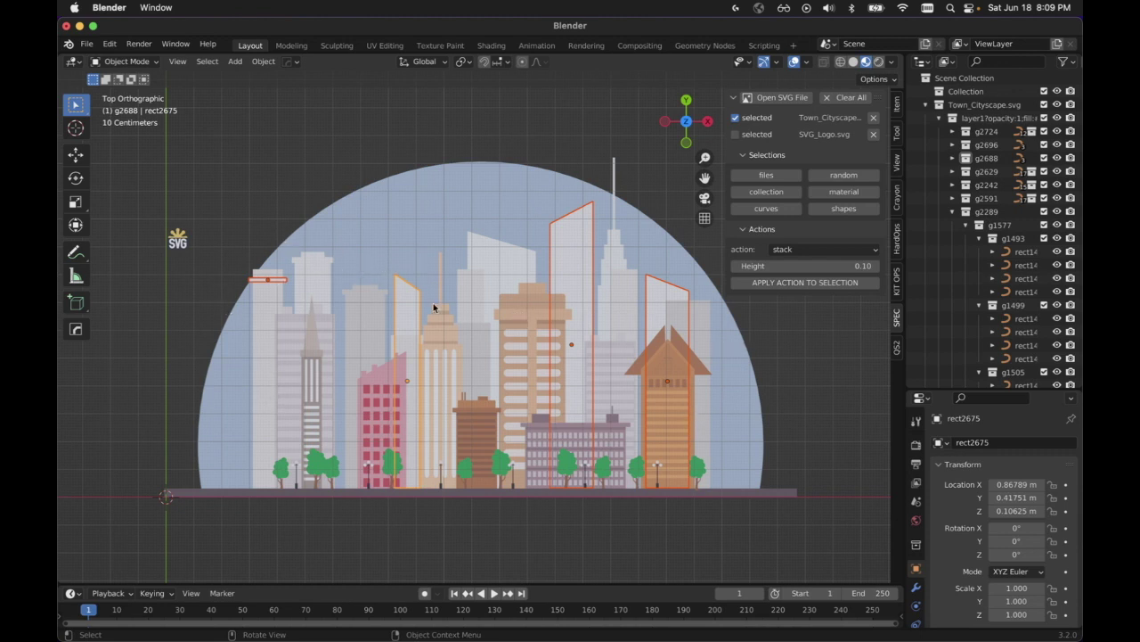
click(798, 335)
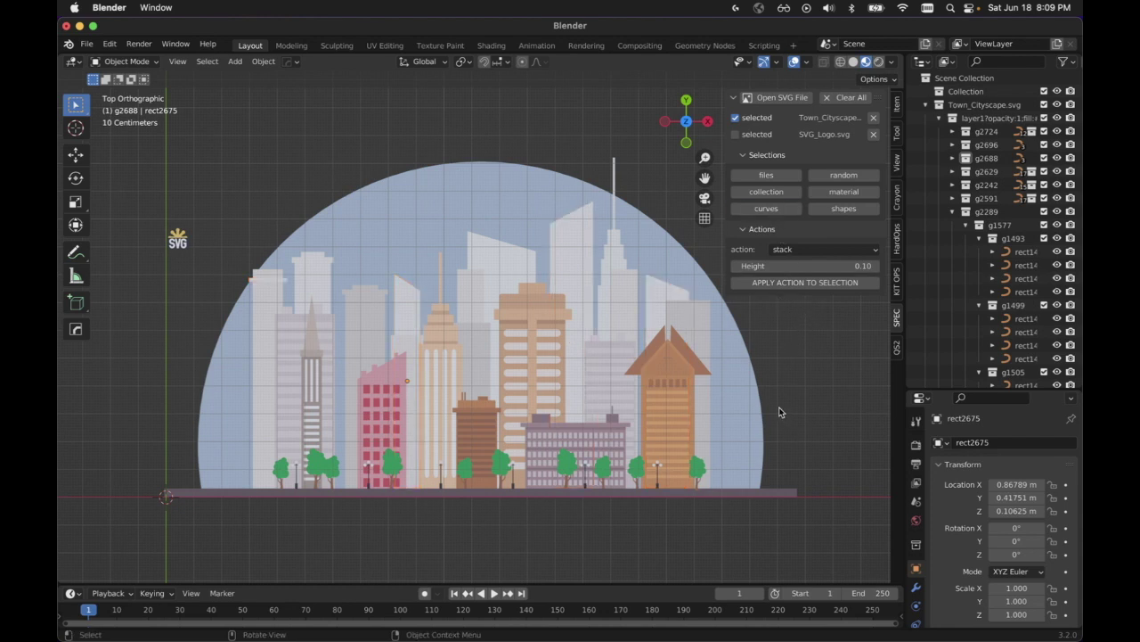
click(736, 118)
- Select and delete all the city objects in the scene
key(a)
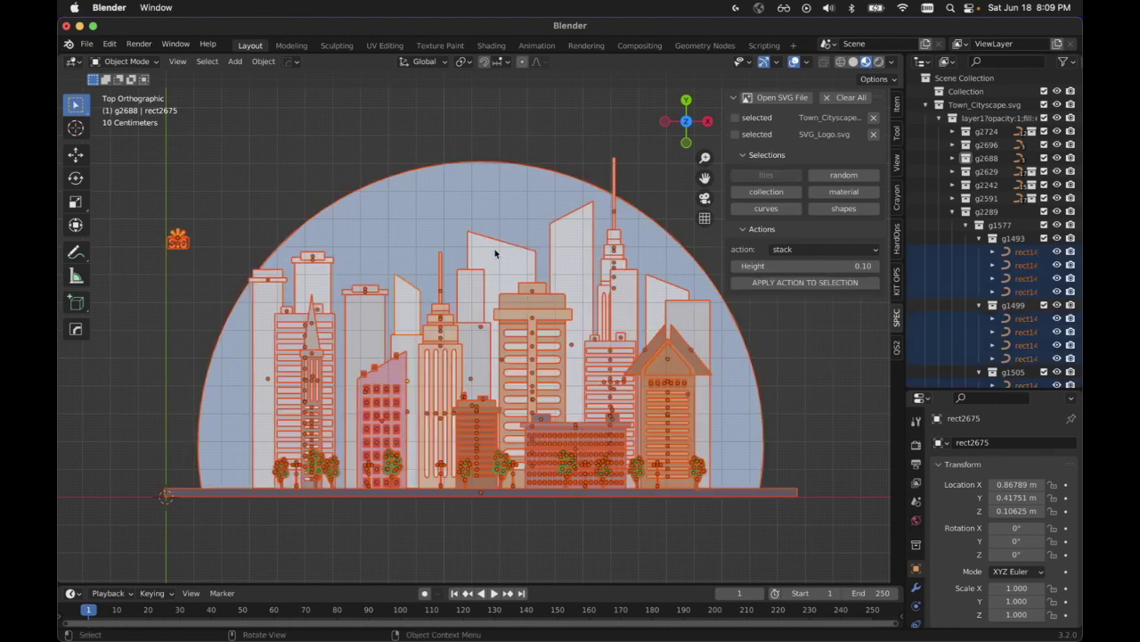
key(x)
click(472, 249)
- Start a new file from File > New > General
click(87, 44)
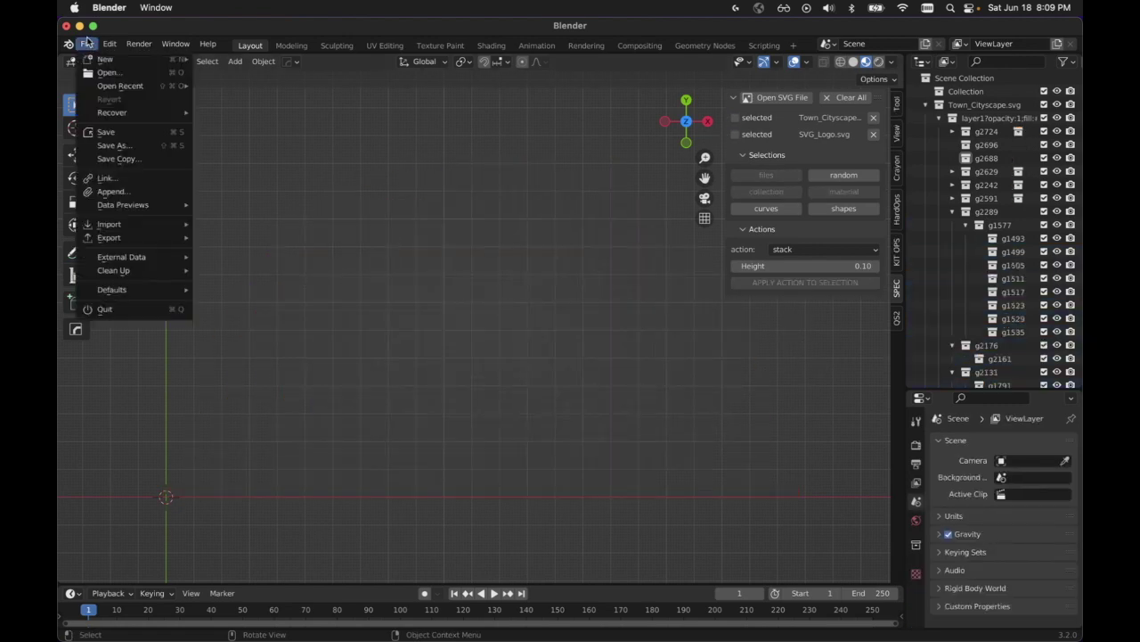
mouse_move(109, 43)
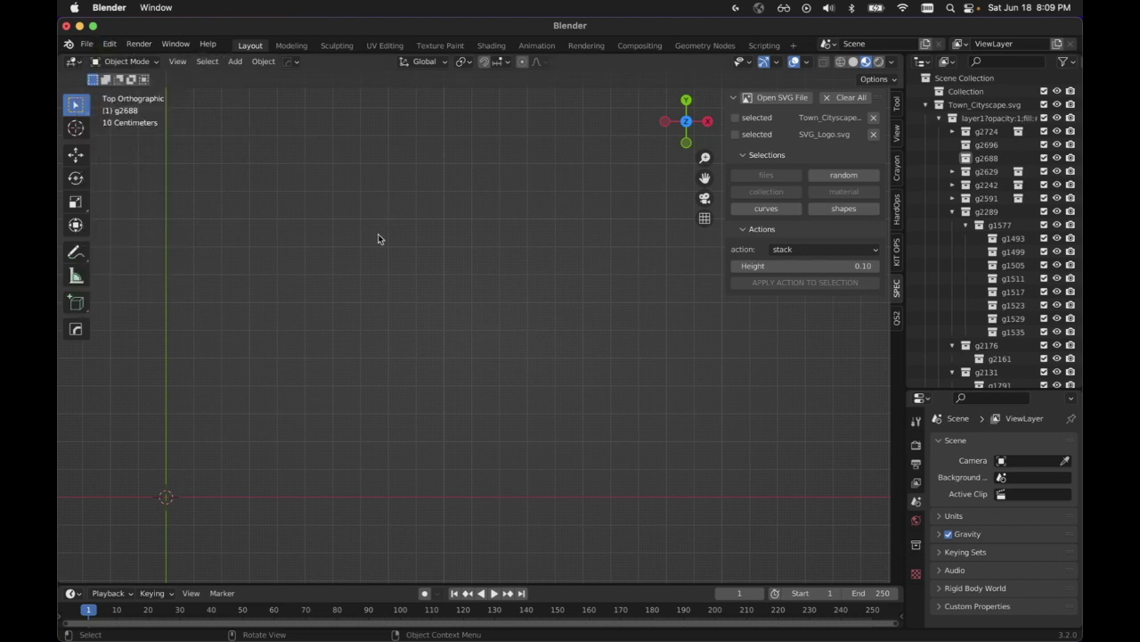
click(87, 43)
mouse_move(105, 63)
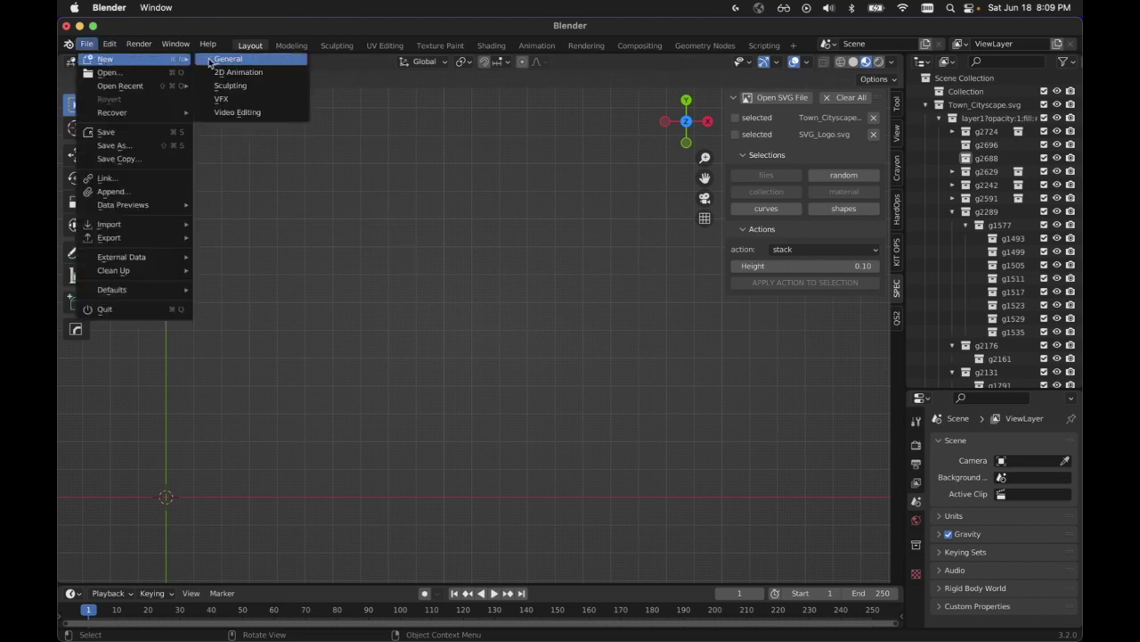
click(227, 62)
- Discard unsaved changes and delete the default camera, light and cube
click(510, 361)
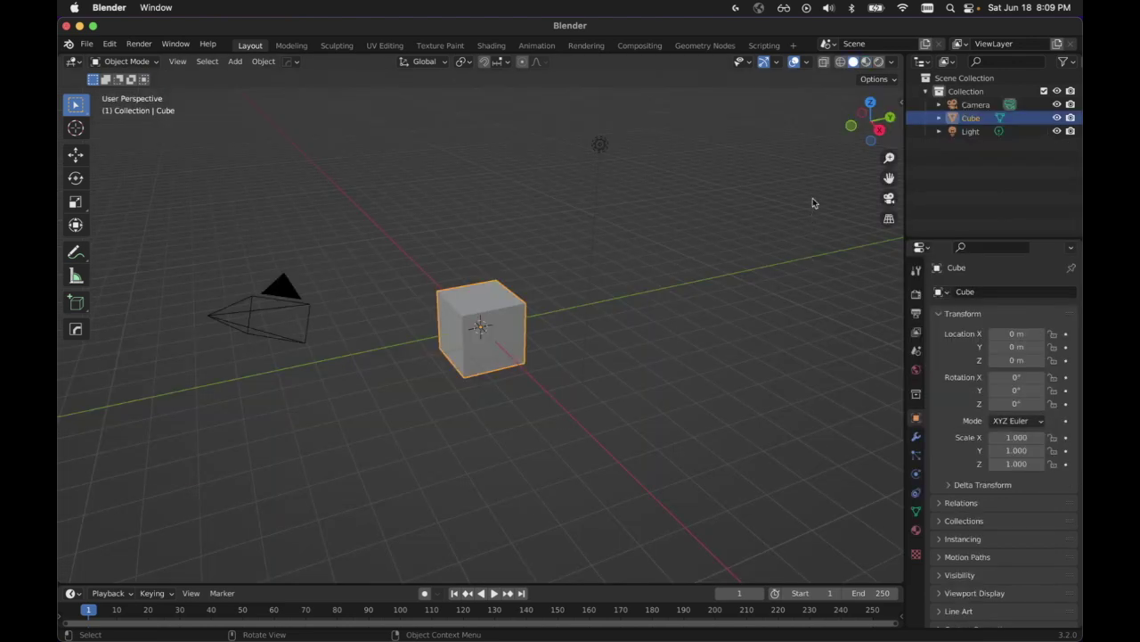
key(a)
key(Delete)
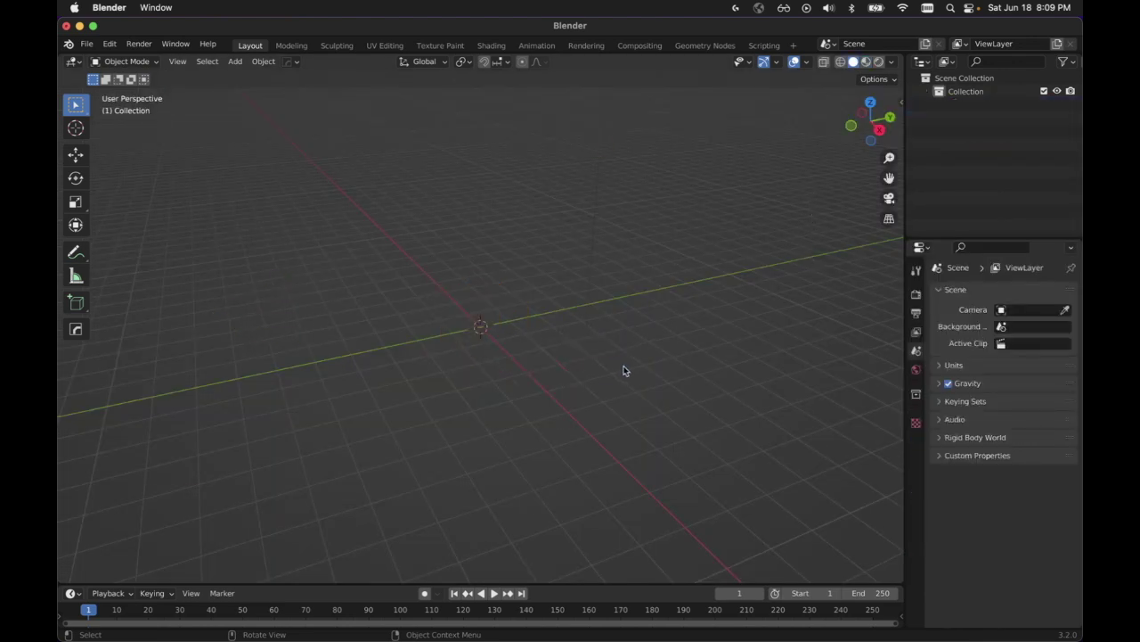
- From the SPEC sidebar tab, import the AboutScreen SVG from the Downloads folder
key(n)
click(897, 287)
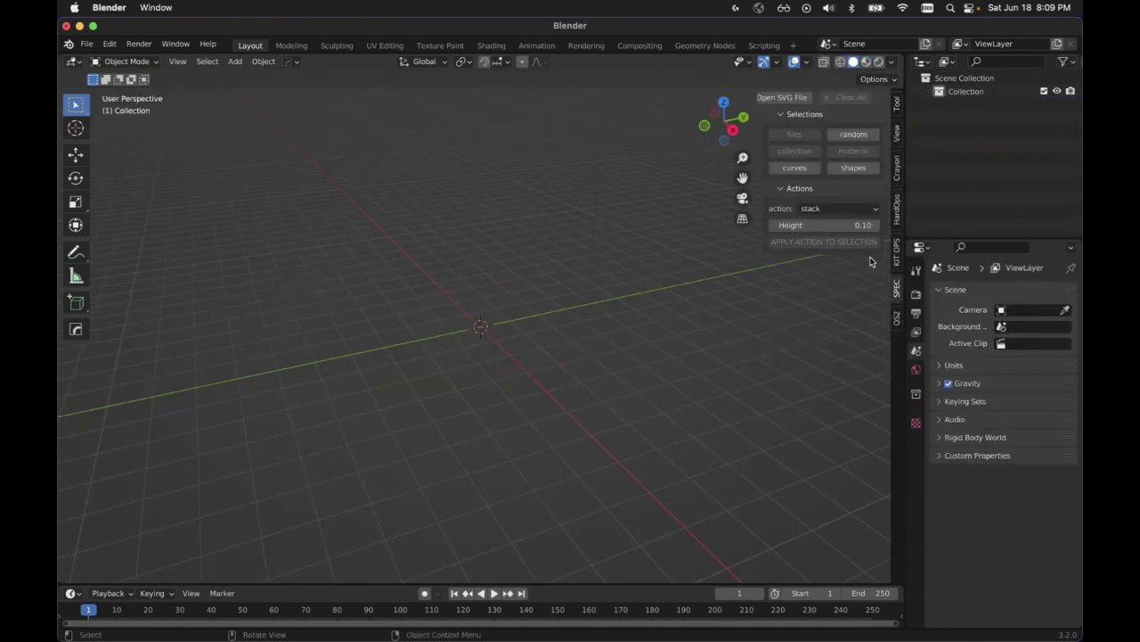
click(782, 97)
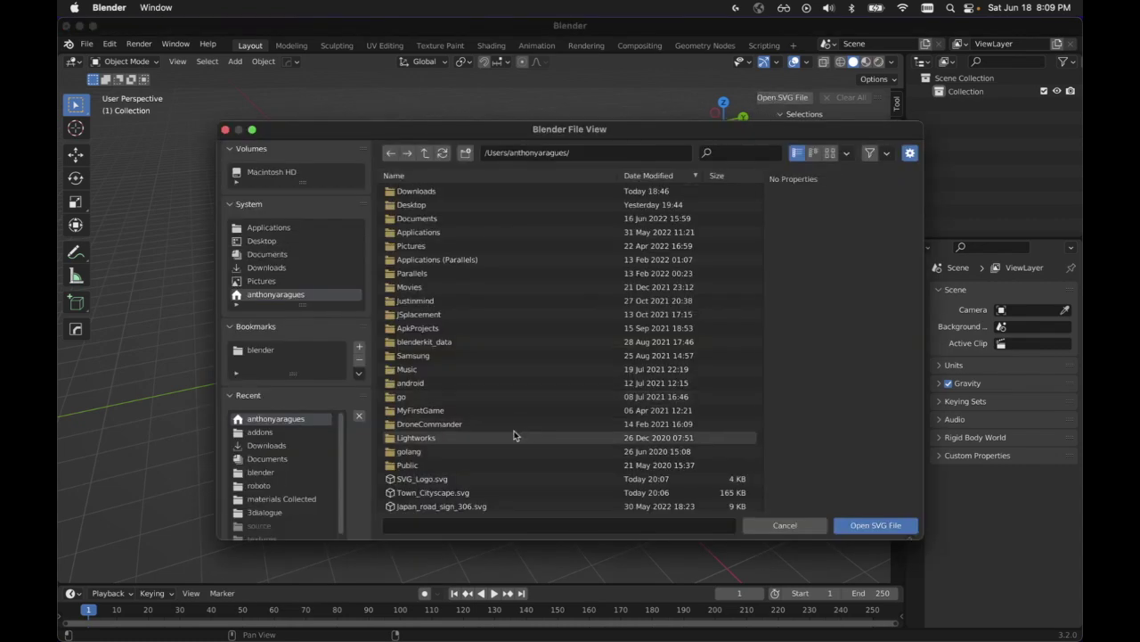
click(267, 269)
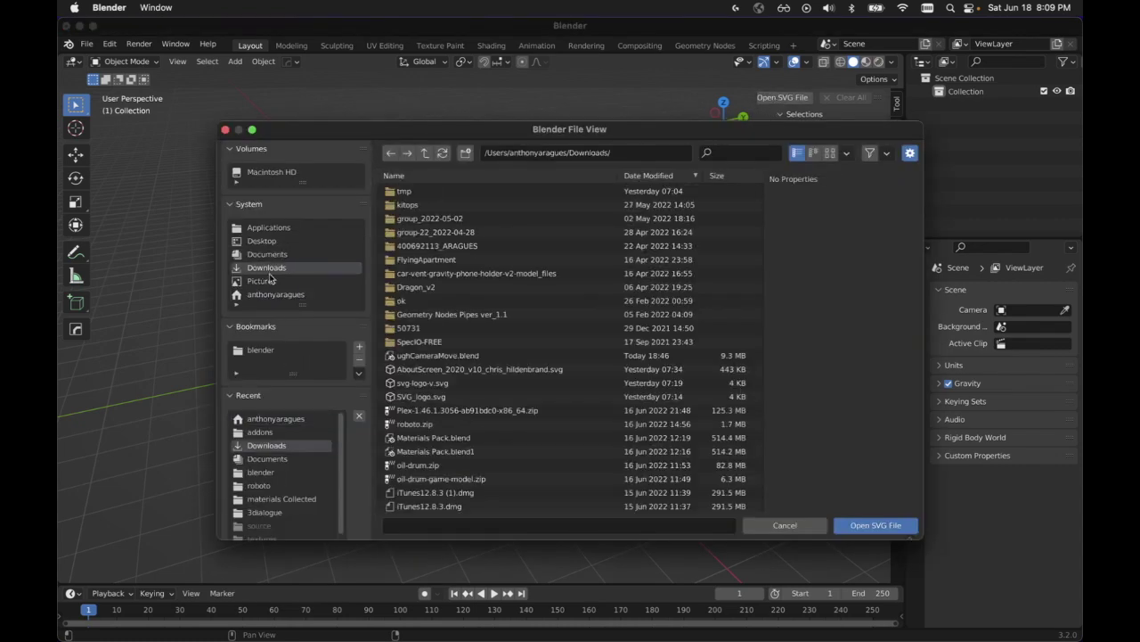
double_click(450, 368)
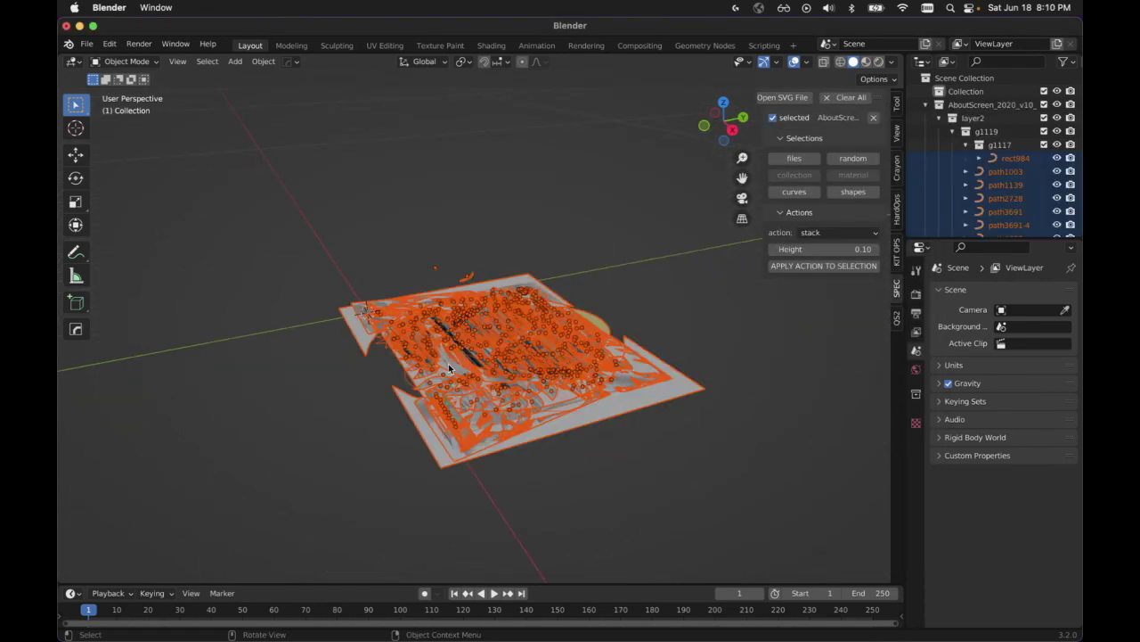
- View the AboutScreen artwork from the top in Material Preview and box-select all its curves
key(KP_7)
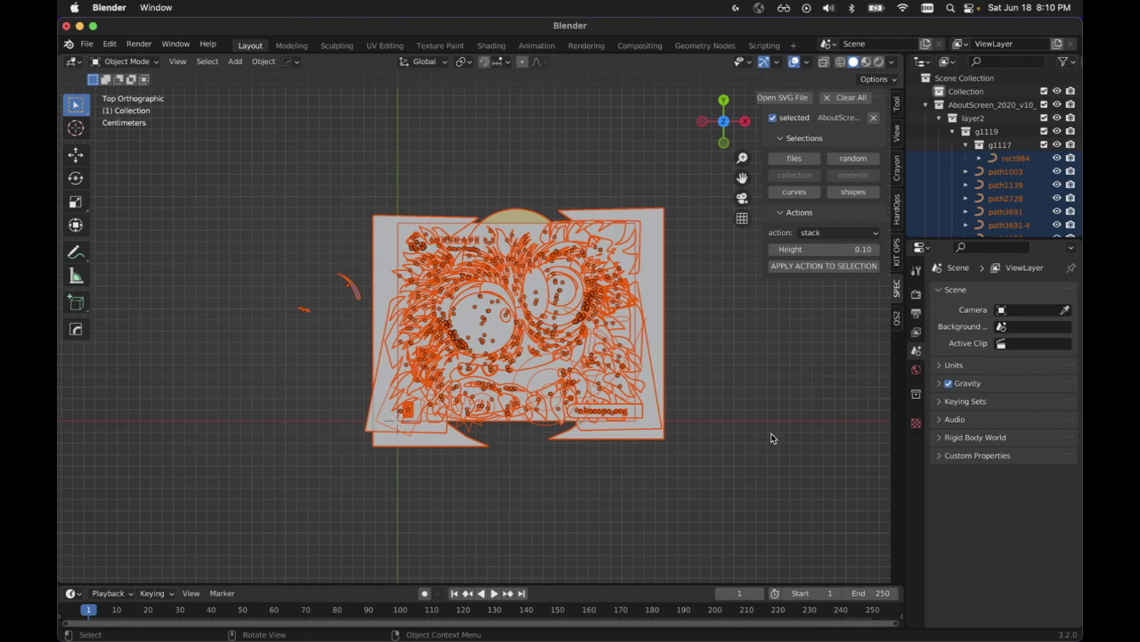
click(752, 402)
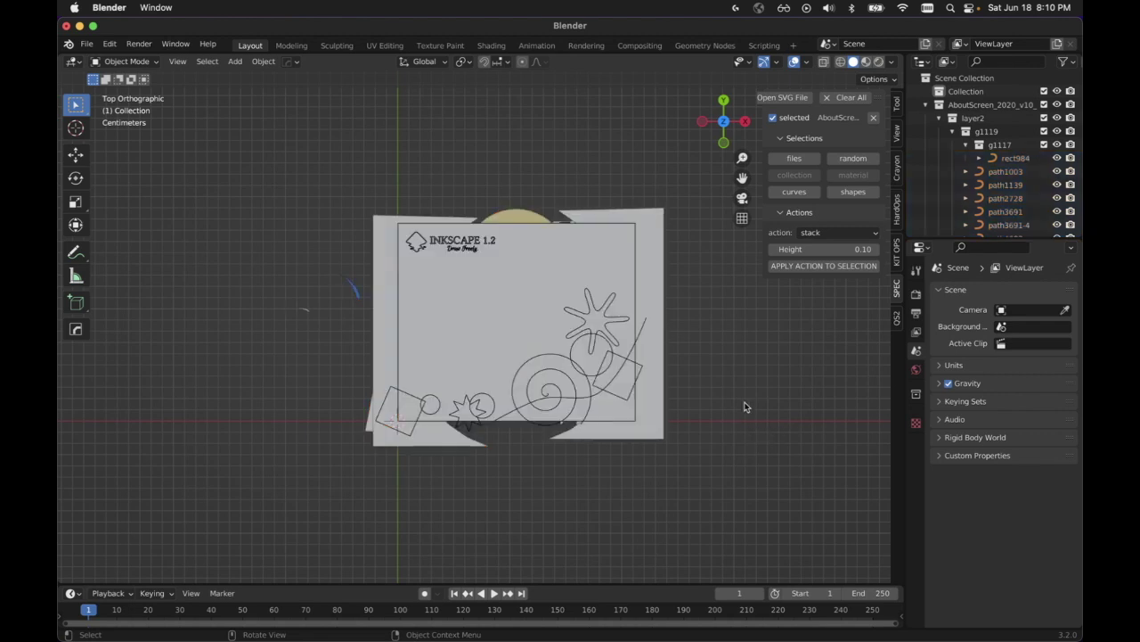
click(866, 63)
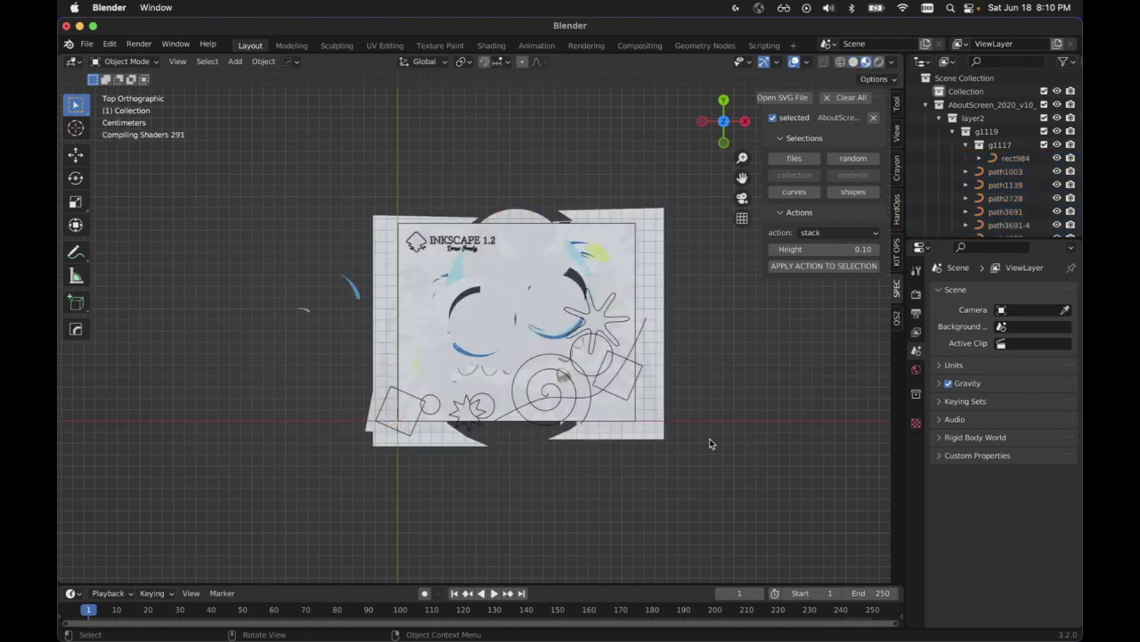
drag(283, 167, 685, 475)
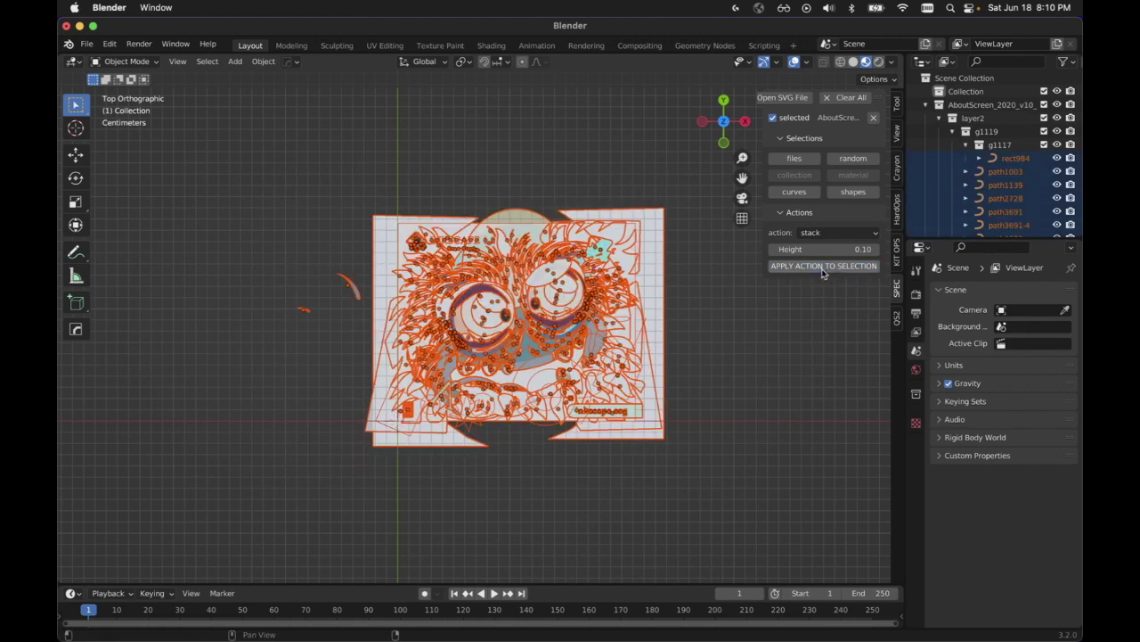
click(823, 269)
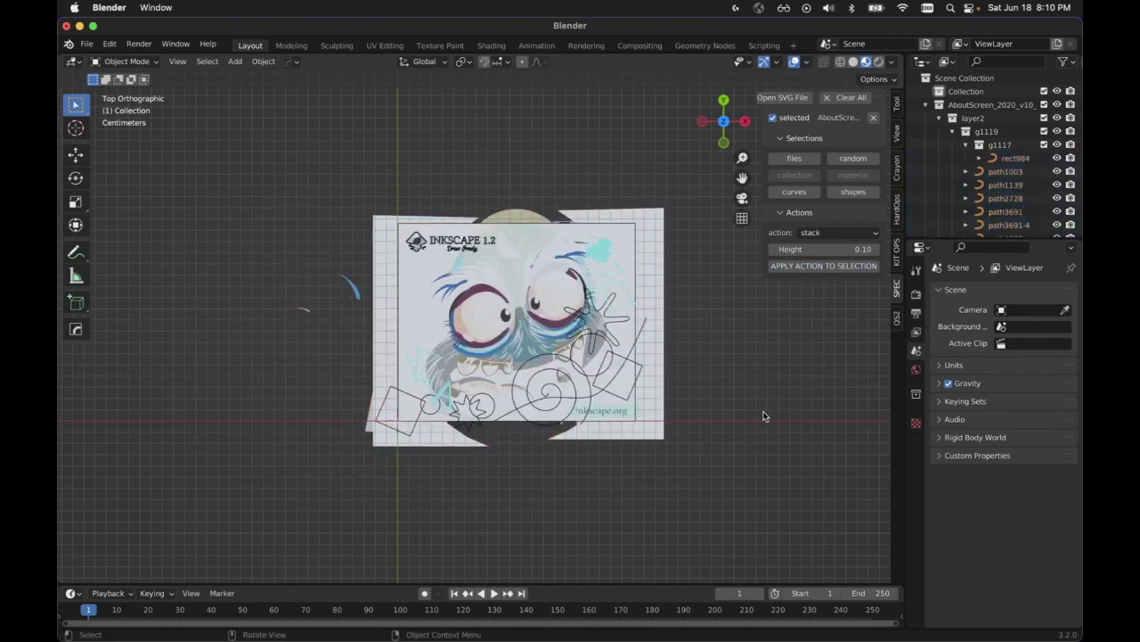
- Orbit to inspect the stacked depth of path3082, then recentre in top view
scroll(764, 411, up, 4)
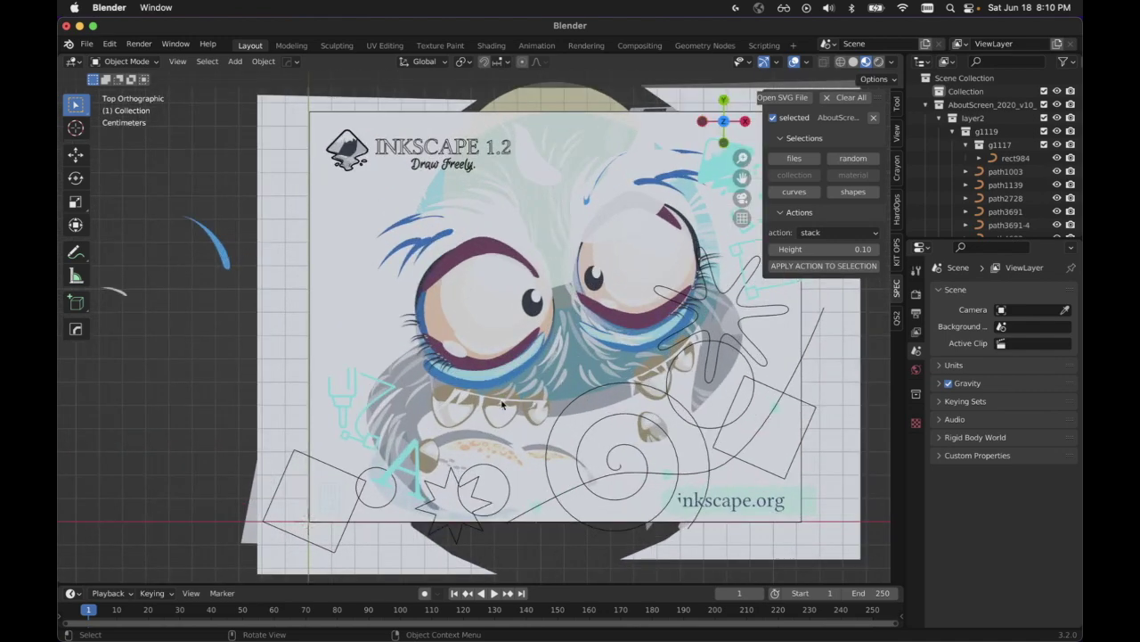
click(574, 368)
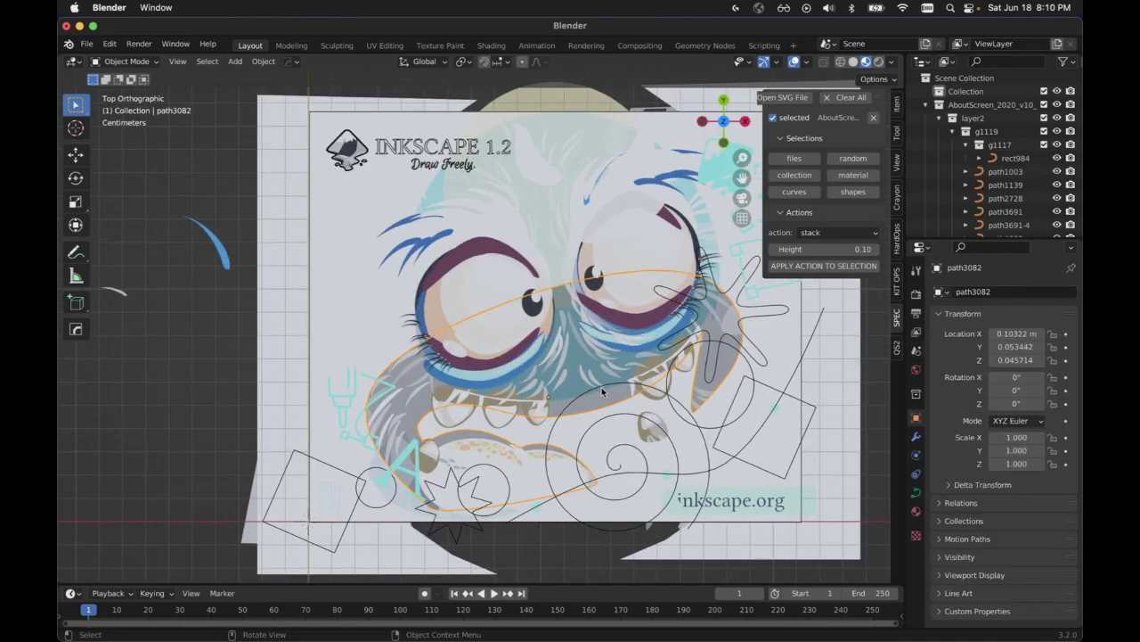
middle_drag(602, 392, 563, 386)
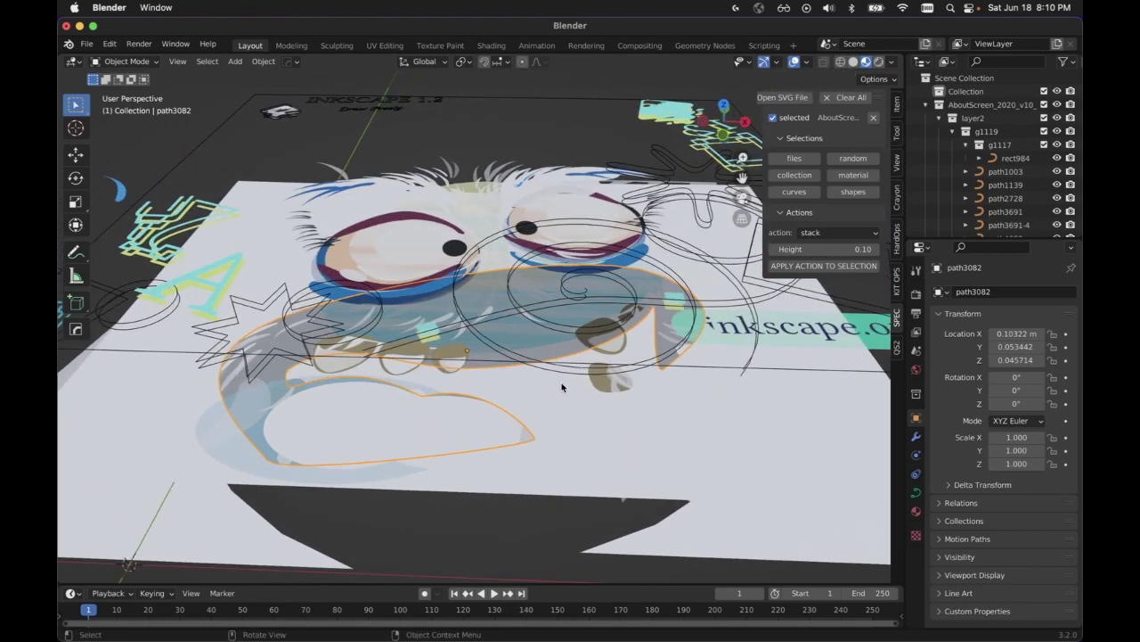
key(KP_7)
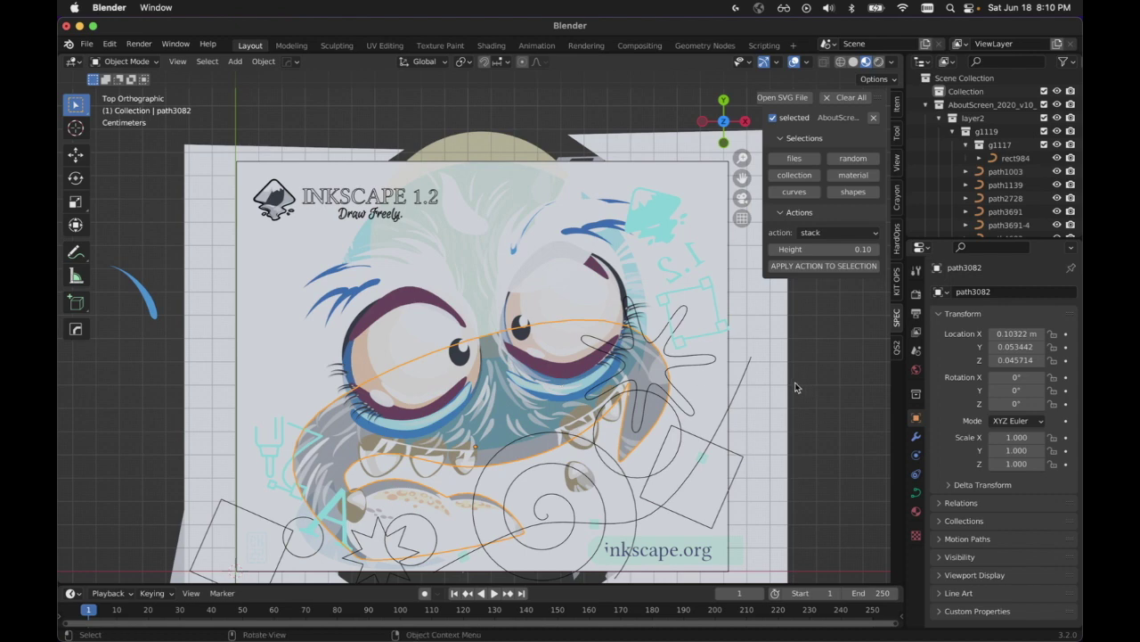
scroll(796, 387, down, 2)
shift+middle_drag(781, 381, 793, 357)
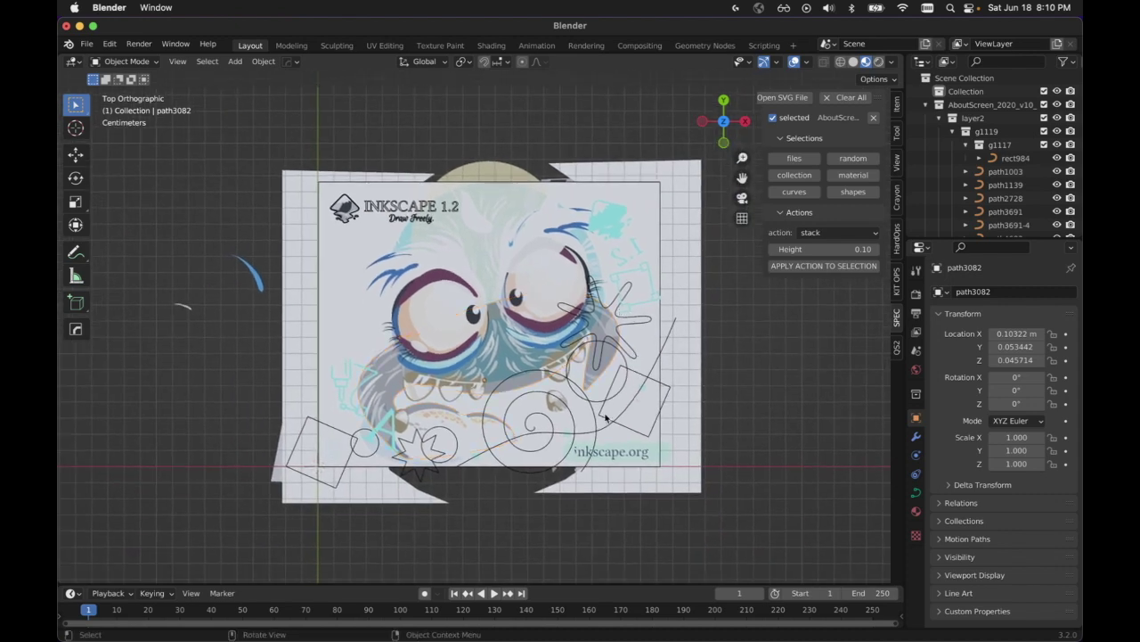
- Inspect path2208, rect2214 (about 0.0919 m) and circle2212 heights, then deselect
click(597, 441)
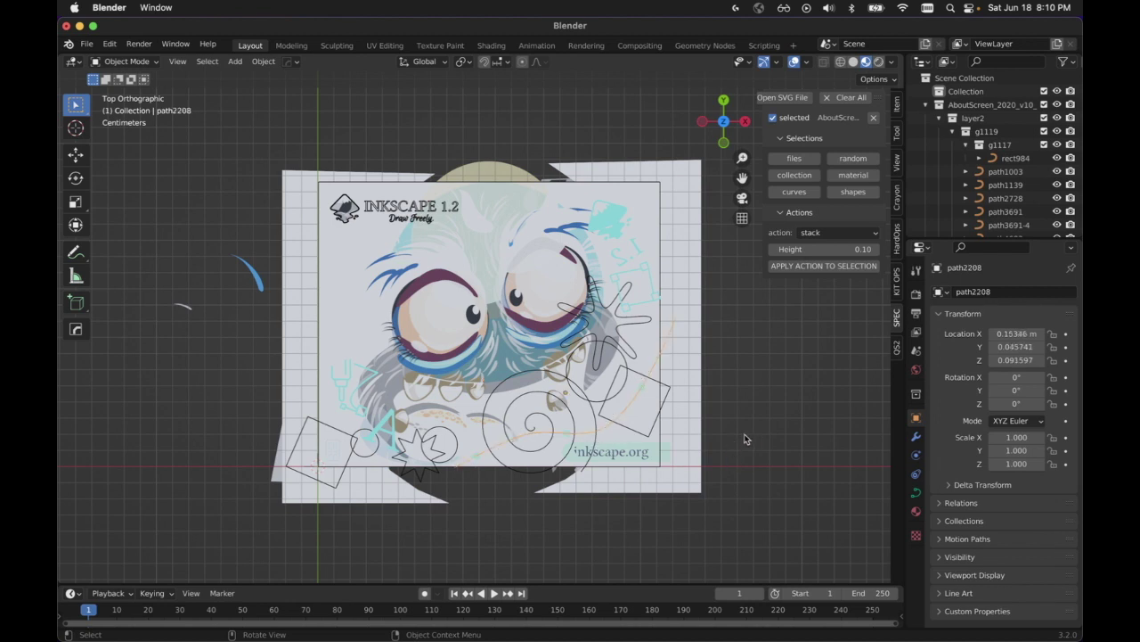
click(348, 464)
click(373, 459)
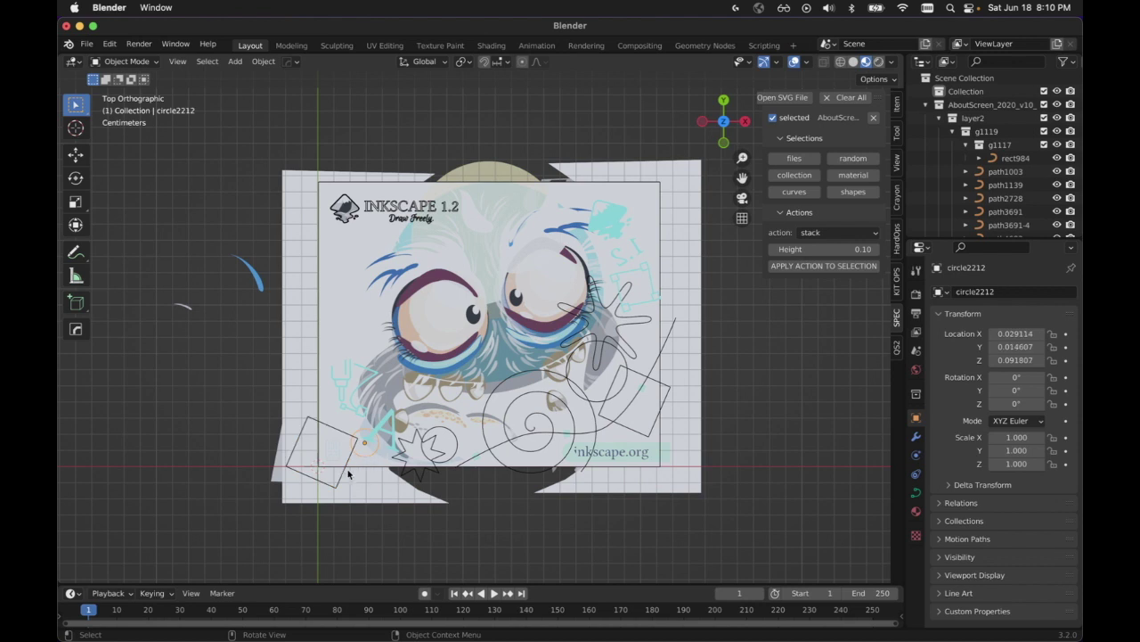
click(347, 465)
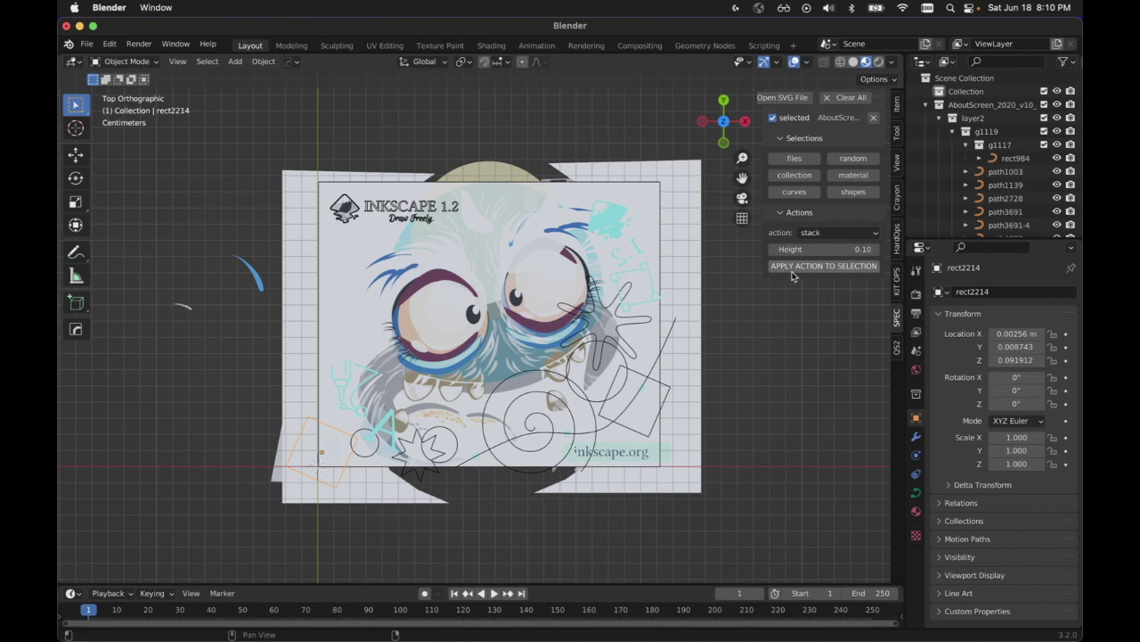
click(734, 364)
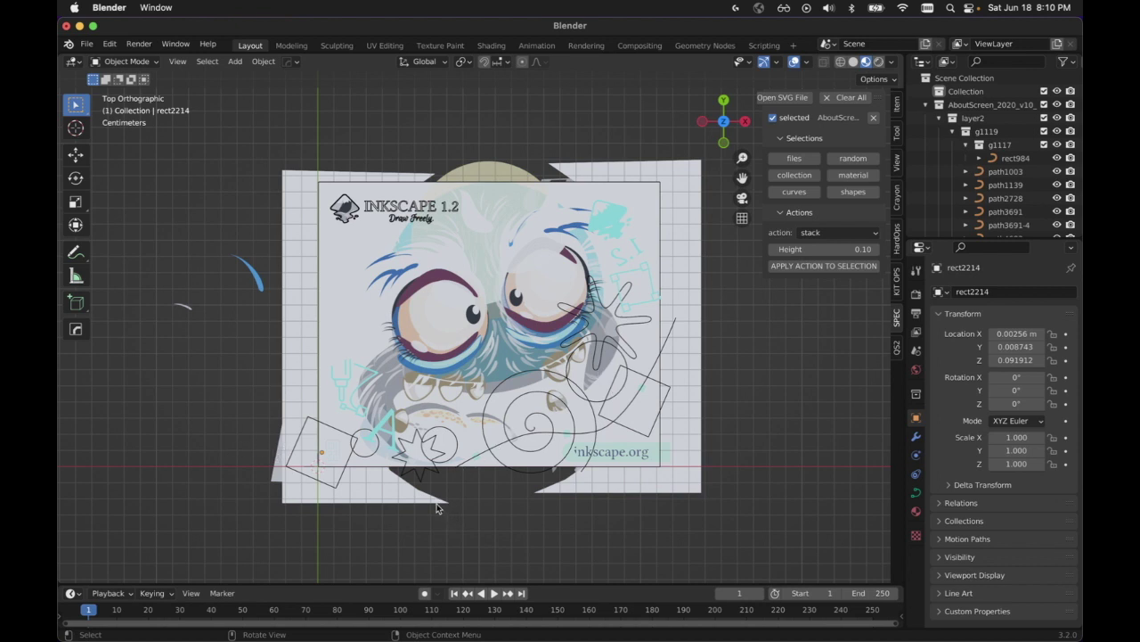
- Apply the fatten curves action at 0.001 thickness to all the artwork's curves
click(812, 194)
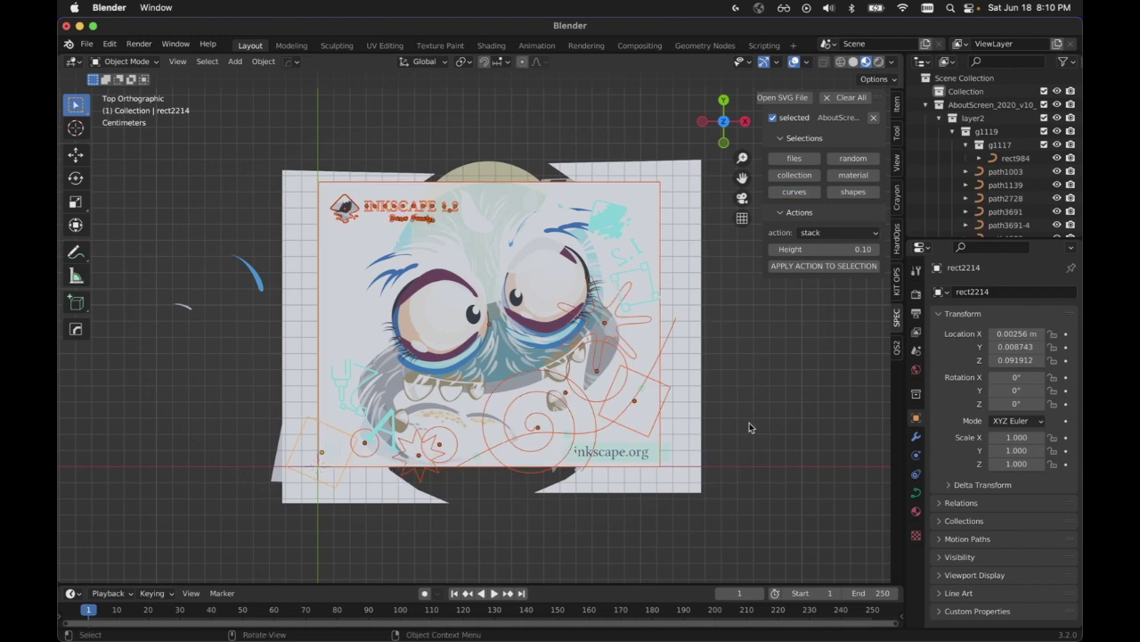
click(839, 234)
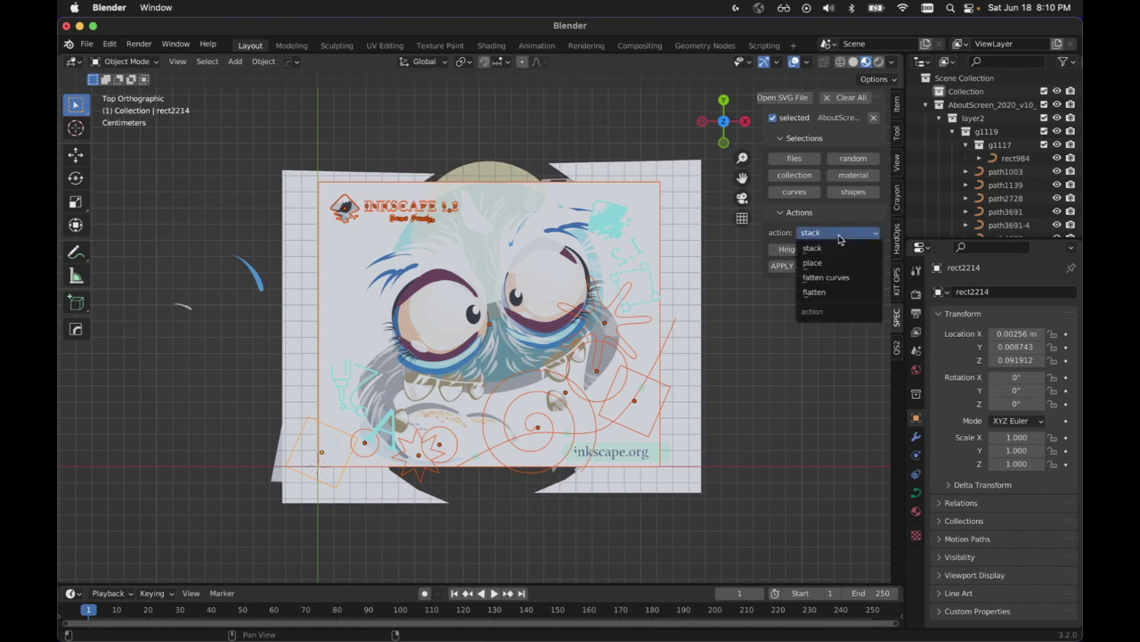
click(826, 277)
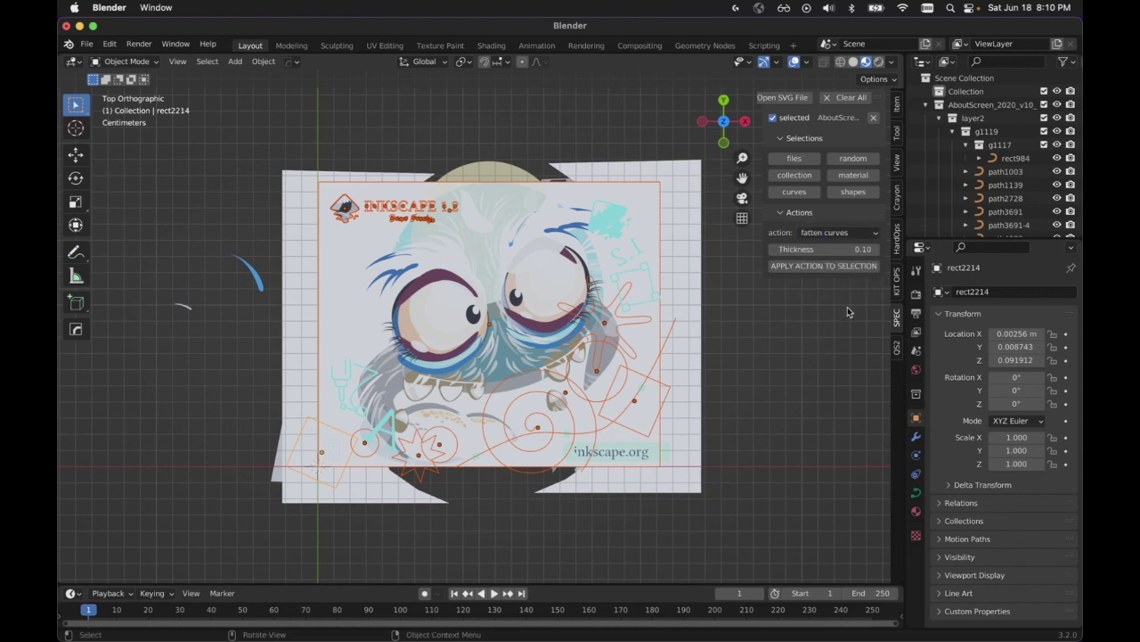
click(861, 252)
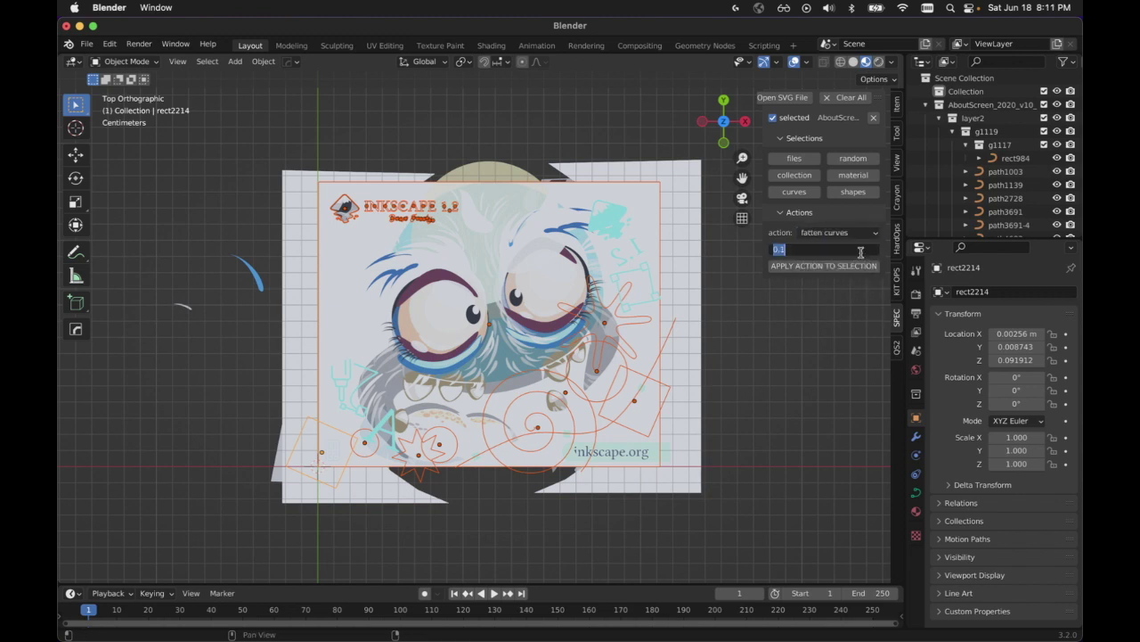
key(BackSpace)
key(Return)
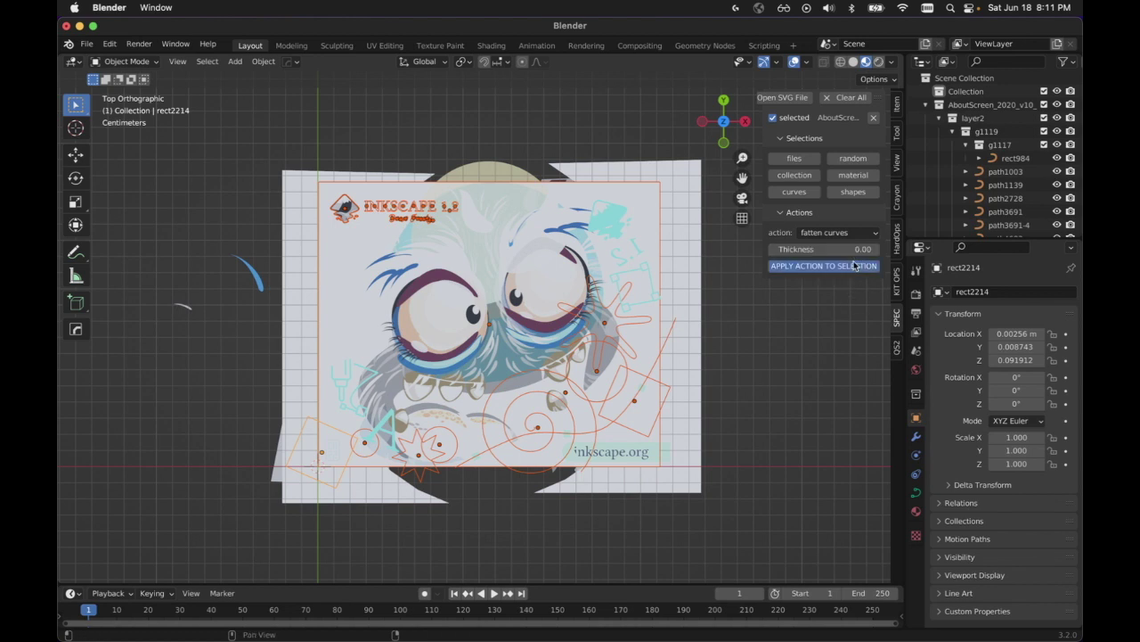
click(854, 266)
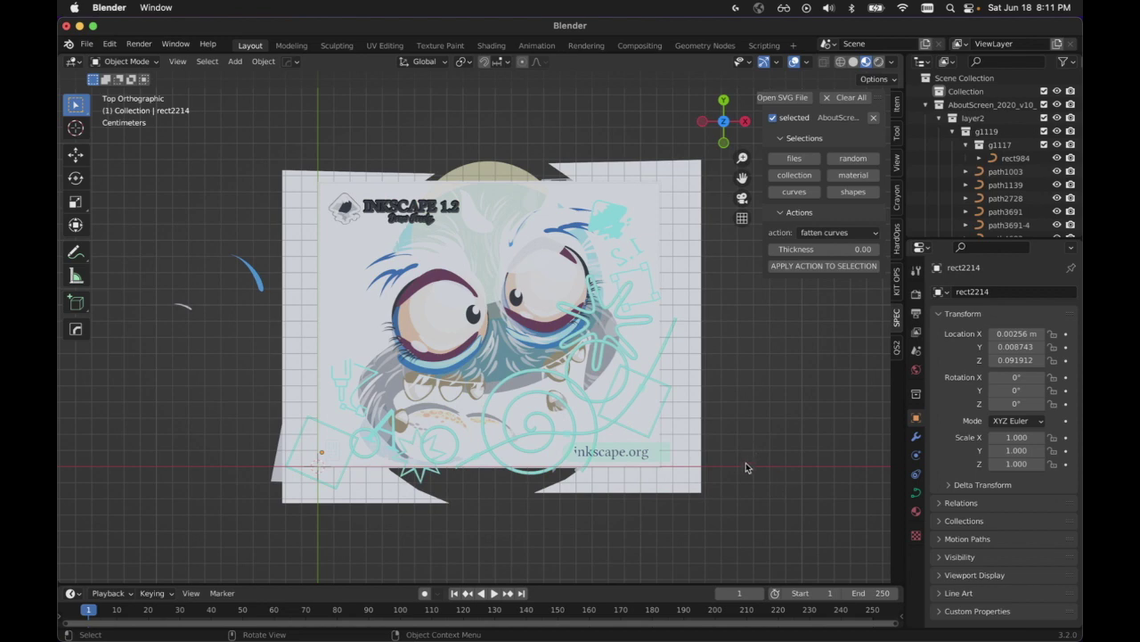
mouse_move(749, 462)
middle_down()
mouse_move(759, 353)
mouse_move(748, 457)
middle_up()
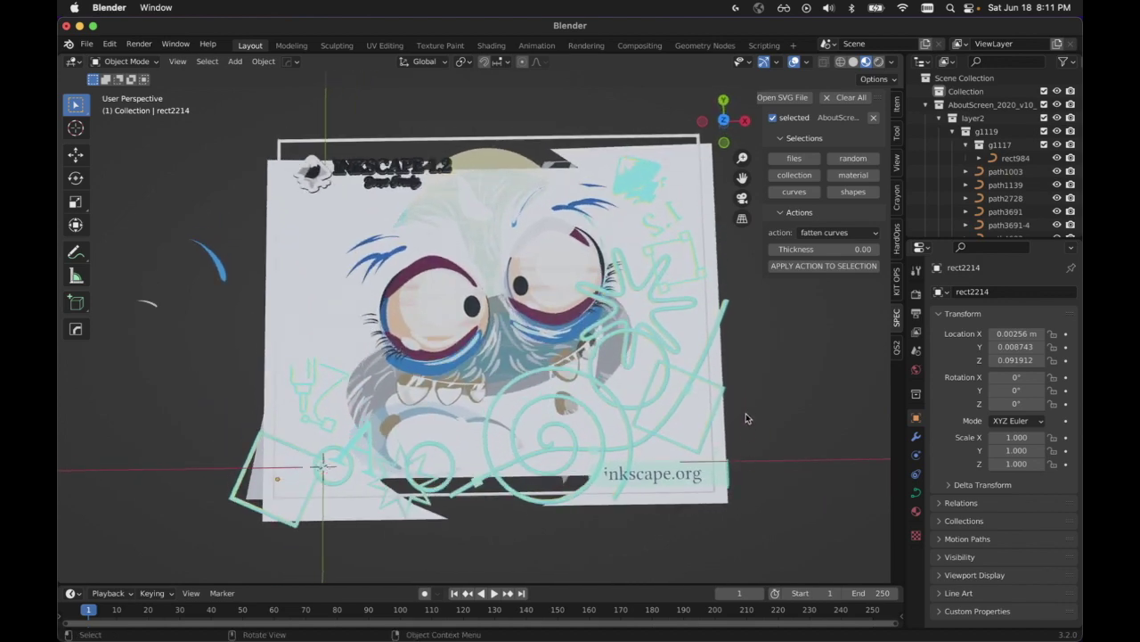
- Orbit around the cyan strokes, select the star curve keeping fatten curves, then deselect
middle_drag(746, 417, 747, 428)
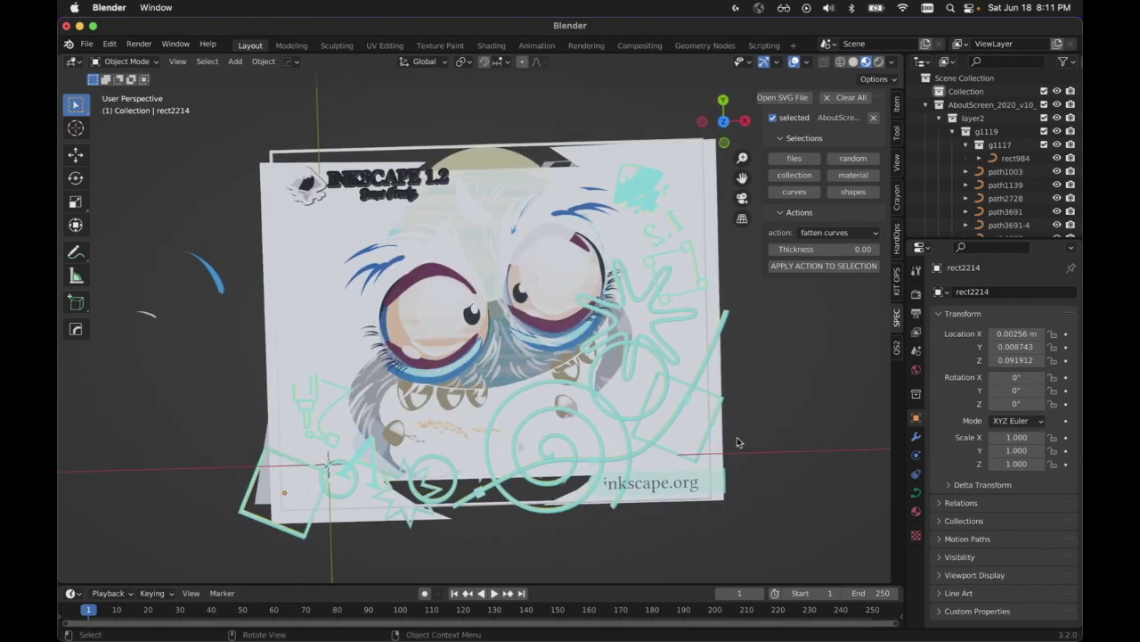
click(635, 301)
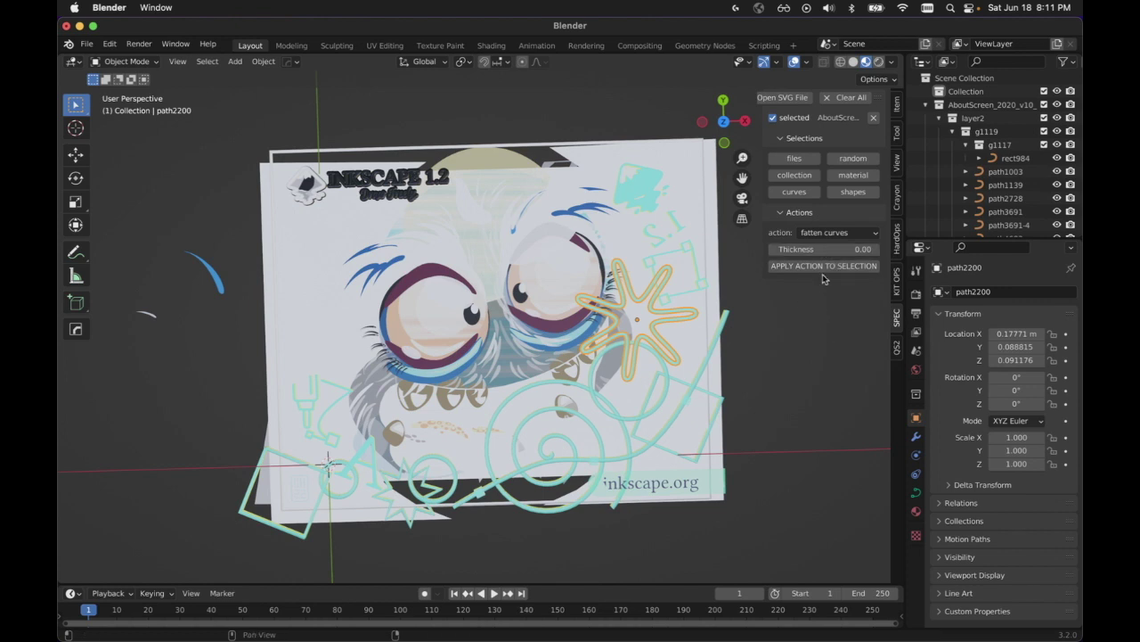
click(832, 235)
click(832, 236)
click(767, 400)
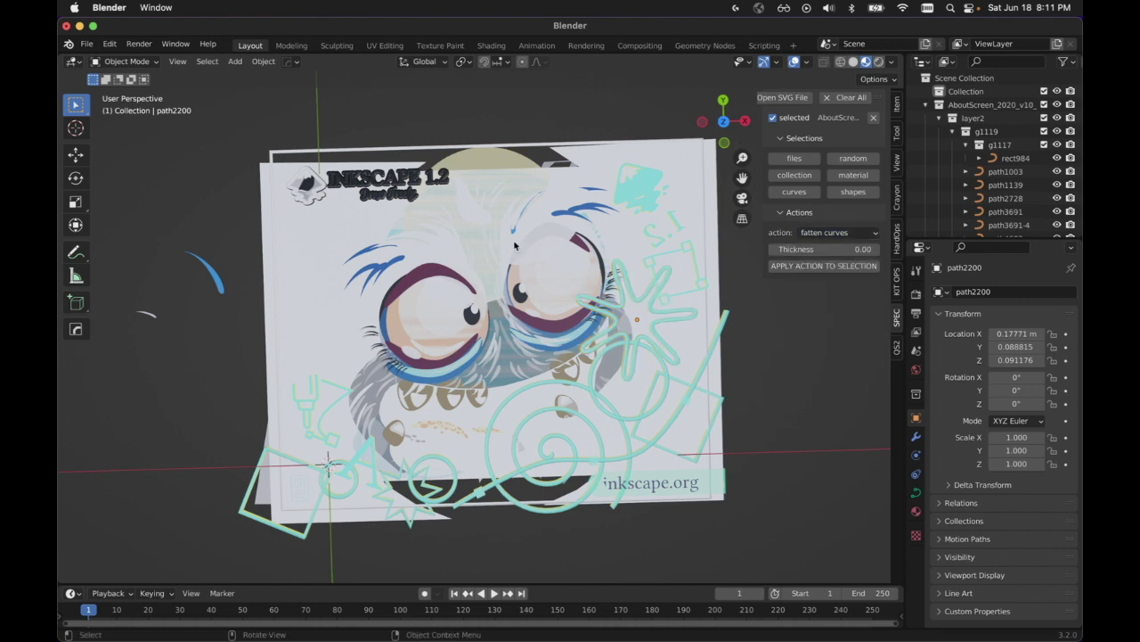
mouse_move(757, 401)
middle_down()
mouse_move(744, 396)
mouse_move(769, 382)
mouse_move(764, 372)
mouse_move(760, 387)
middle_up()
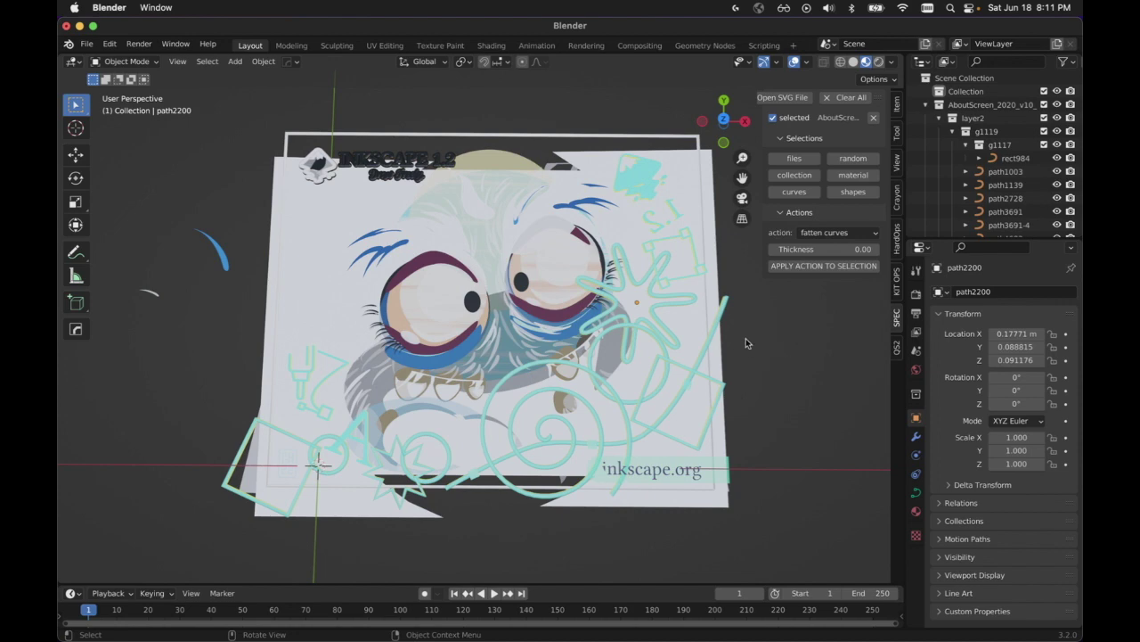
click(853, 158)
mouse_move(796, 407)
middle_down()
mouse_move(794, 347)
mouse_move(800, 319)
mouse_move(820, 306)
mouse_move(812, 346)
mouse_move(819, 280)
mouse_move(792, 370)
mouse_move(798, 397)
middle_up()
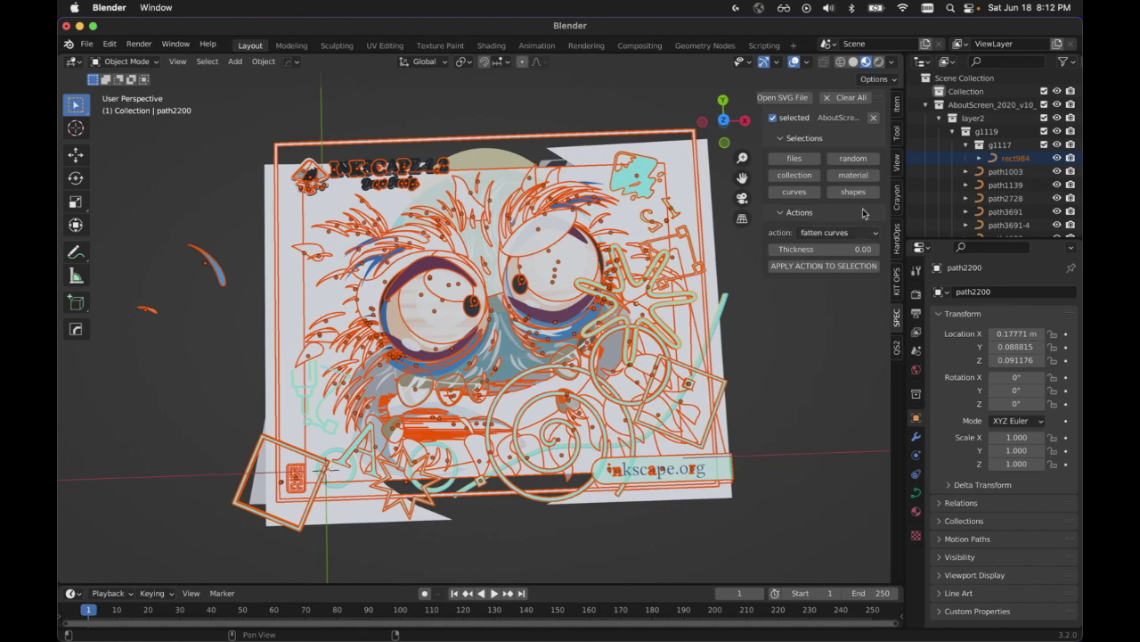
click(858, 161)
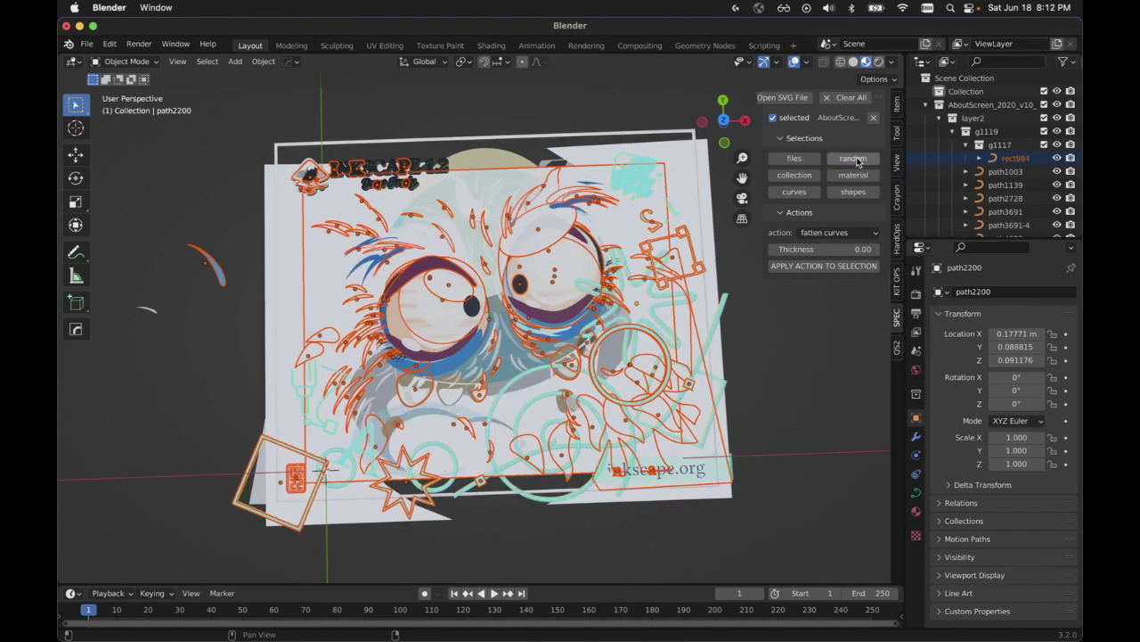
click(858, 161)
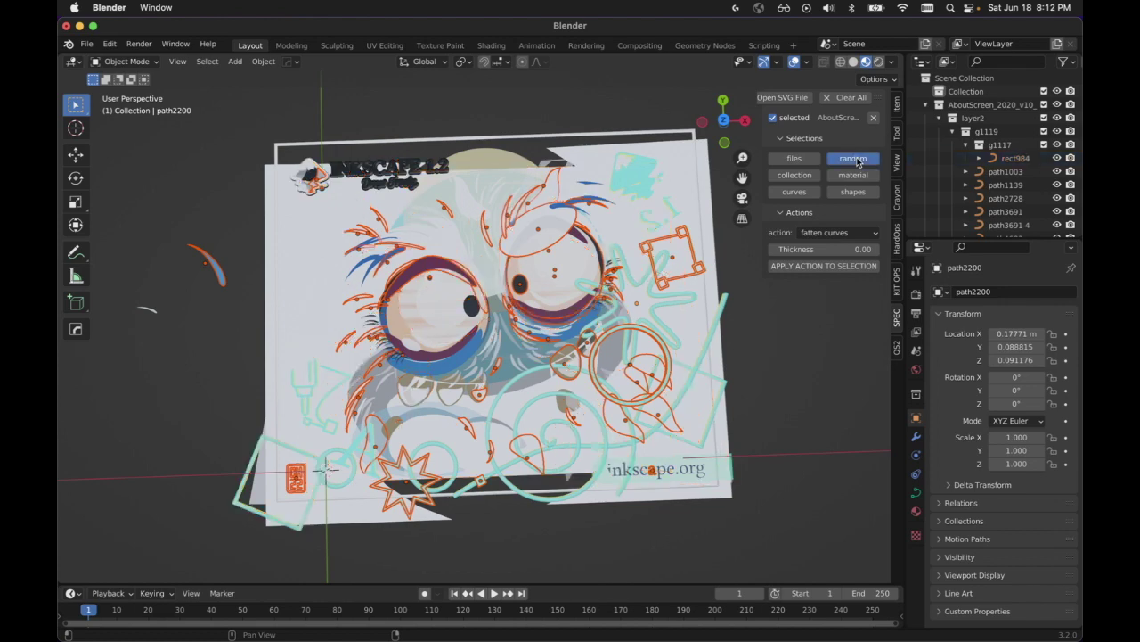
click(858, 161)
click(797, 410)
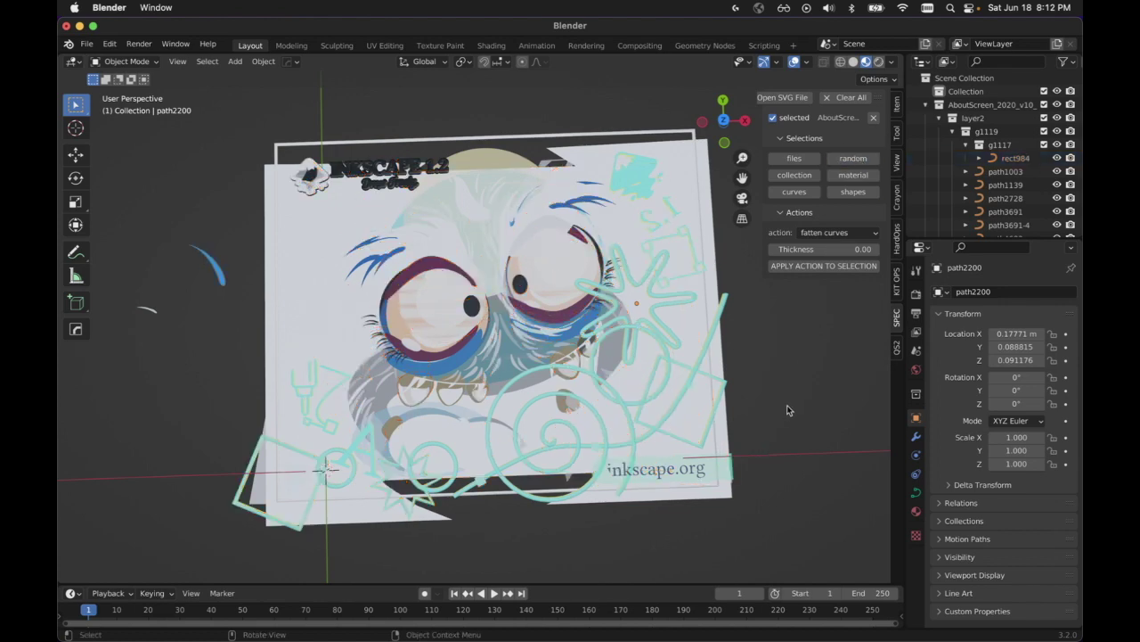
mouse_move(787, 393)
middle_down()
mouse_move(775, 382)
mouse_move(785, 383)
middle_up()
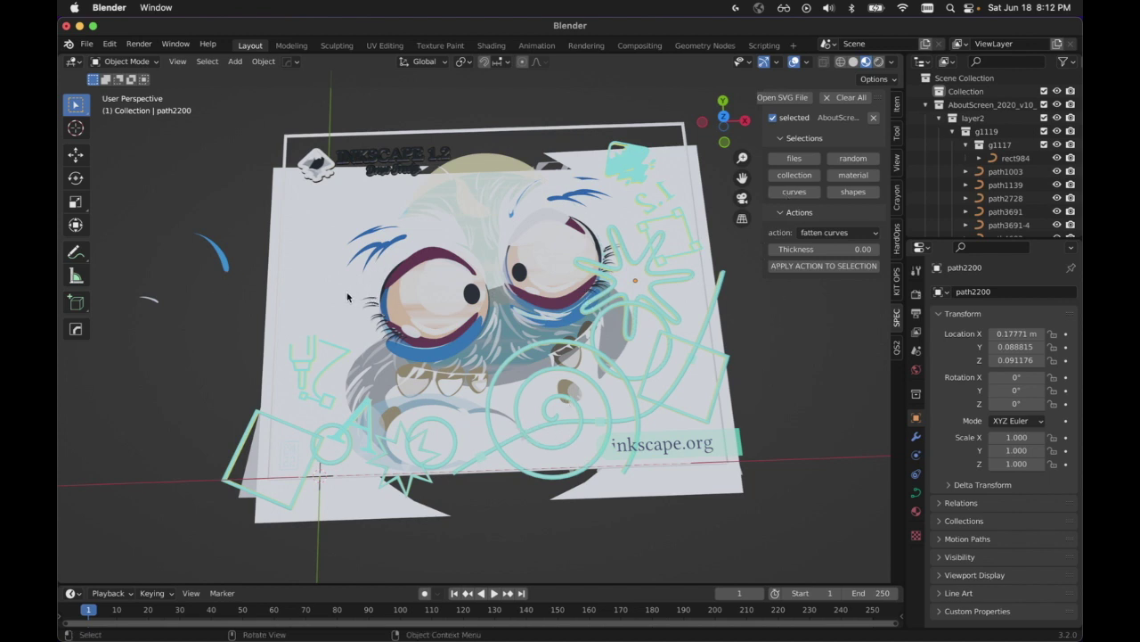
click(311, 296)
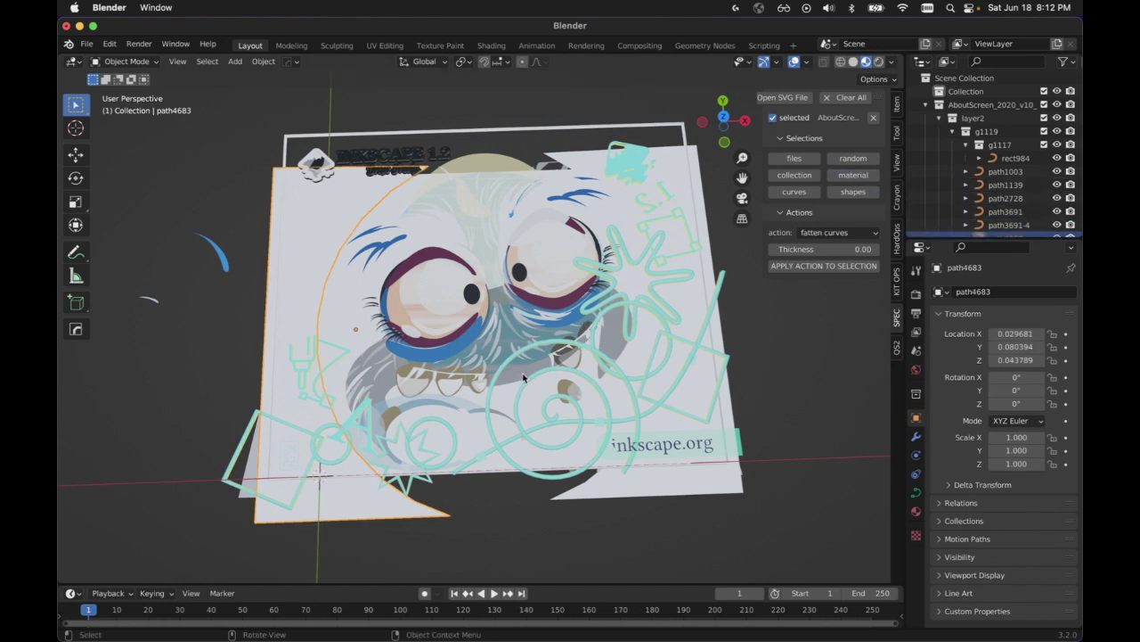
click(492, 397)
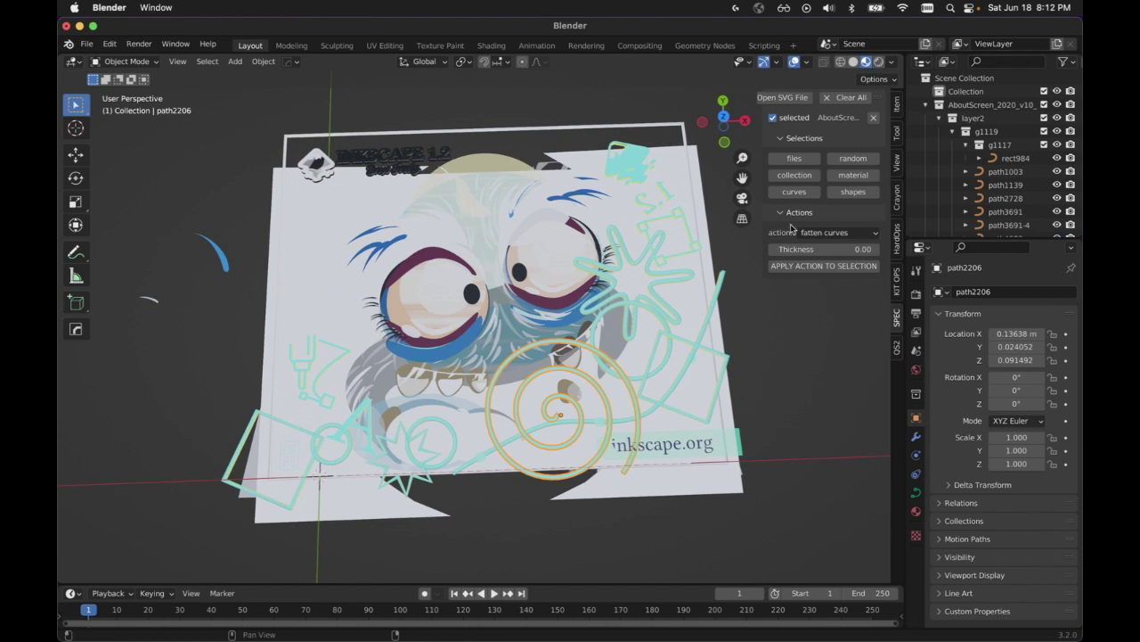
click(674, 383)
click(853, 175)
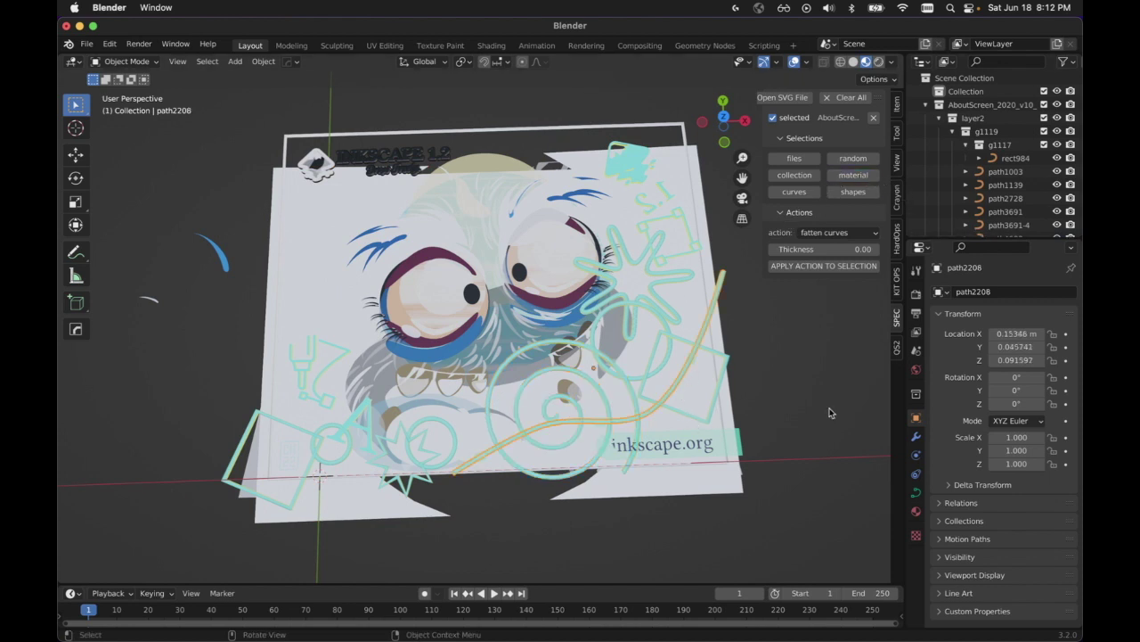
click(614, 163)
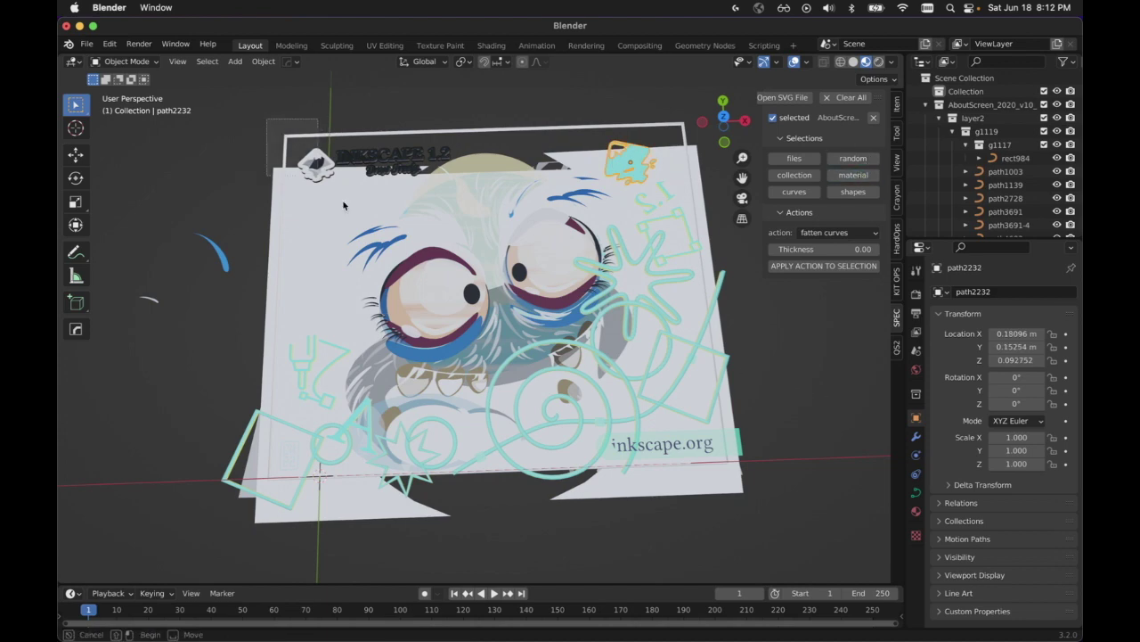
- Select all the imported Town_Cityscape shape objects, view them at a low angle, and bring up the SPEC action list
click(811, 157)
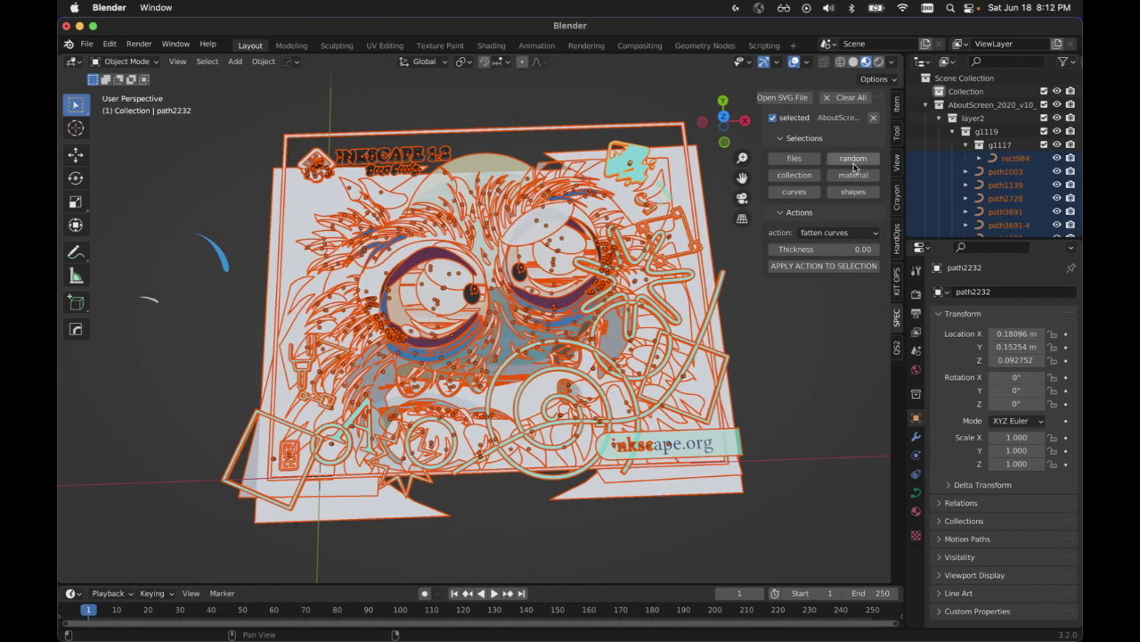
click(853, 159)
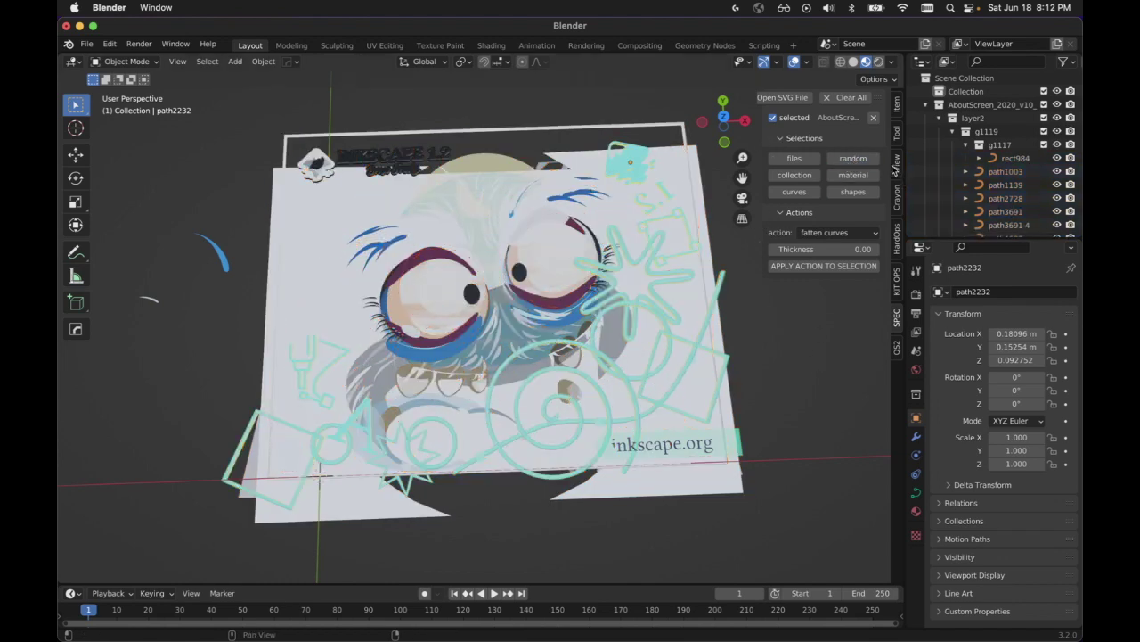
click(853, 193)
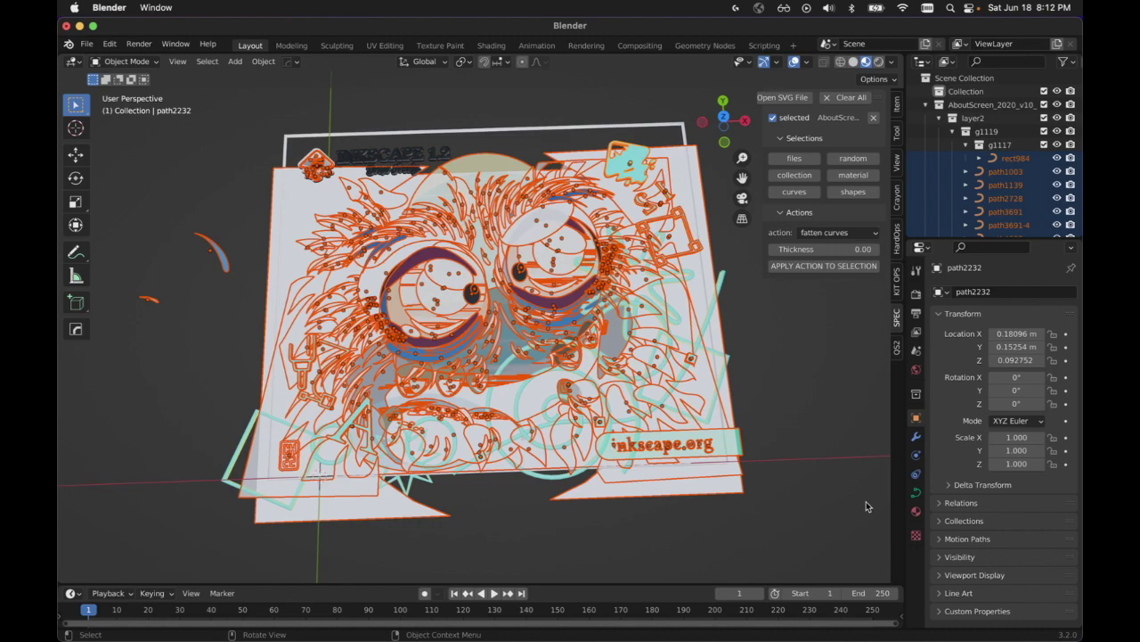
click(813, 420)
click(855, 192)
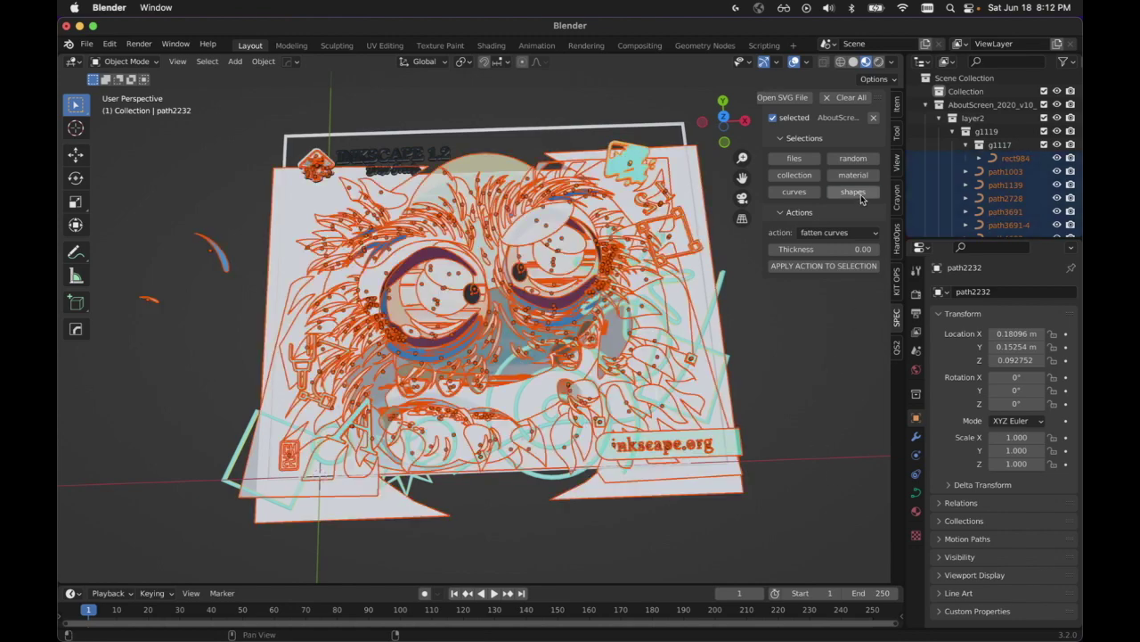
mouse_move(814, 521)
middle_down()
mouse_move(787, 448)
mouse_move(790, 334)
mouse_move(774, 385)
middle_up()
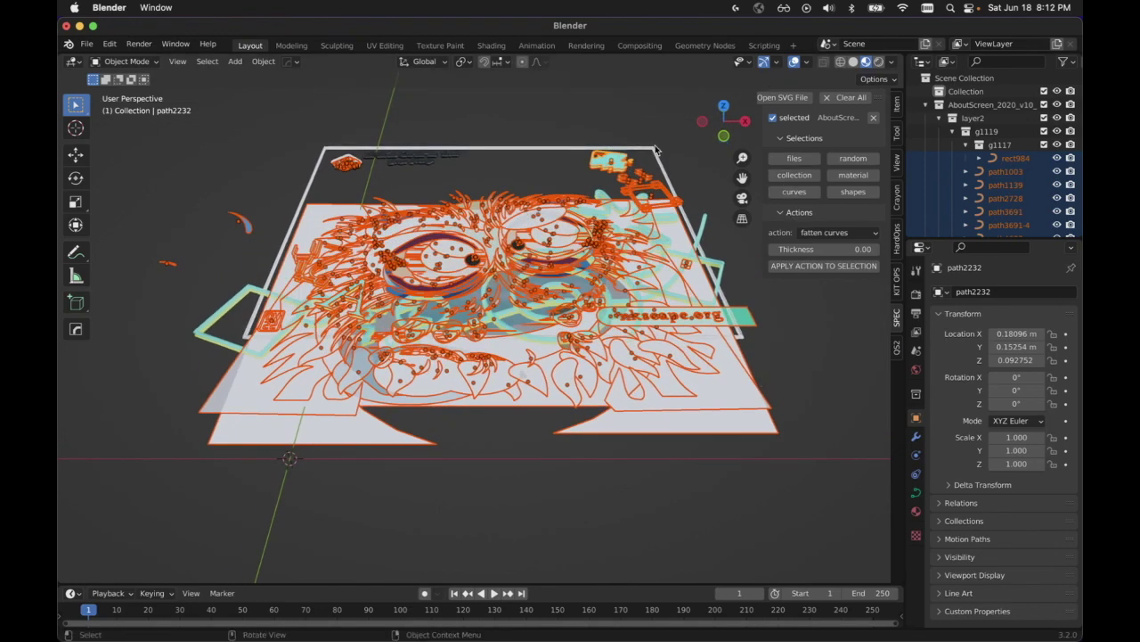
click(847, 233)
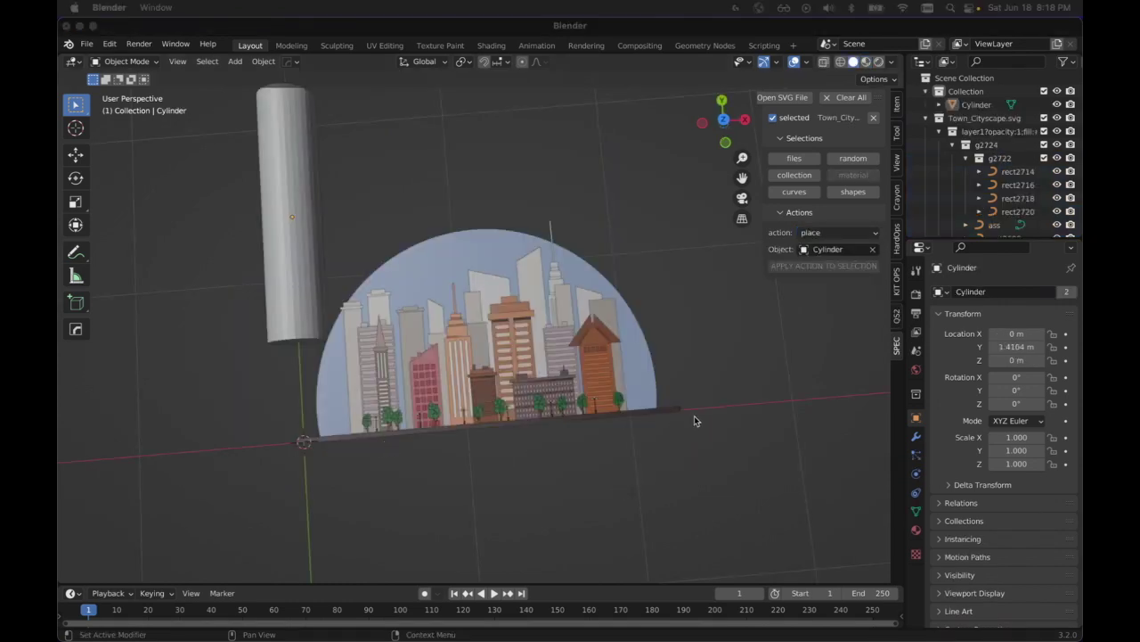
- Set Cylinder as the placement object and place it onto the orange tower's selected window shape
click(873, 250)
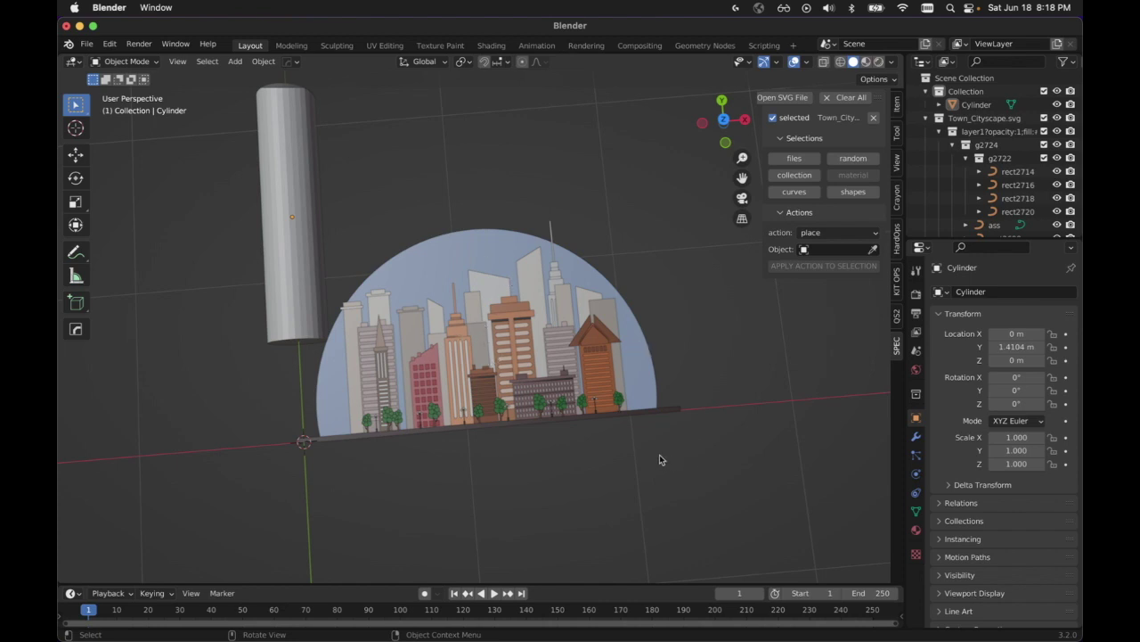
click(526, 330)
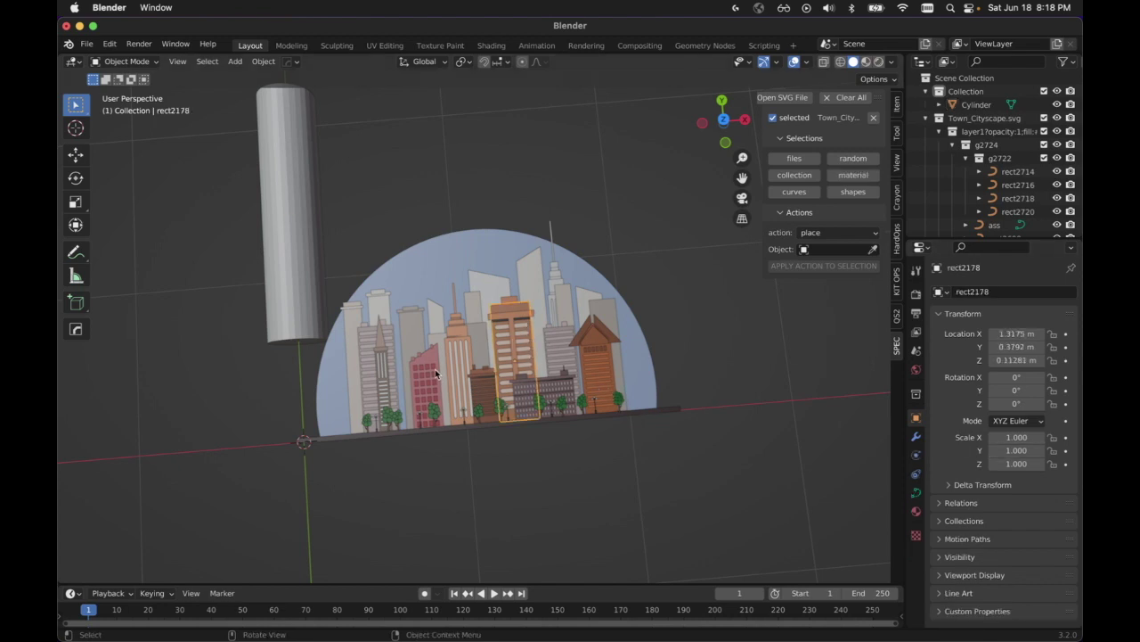
click(501, 333)
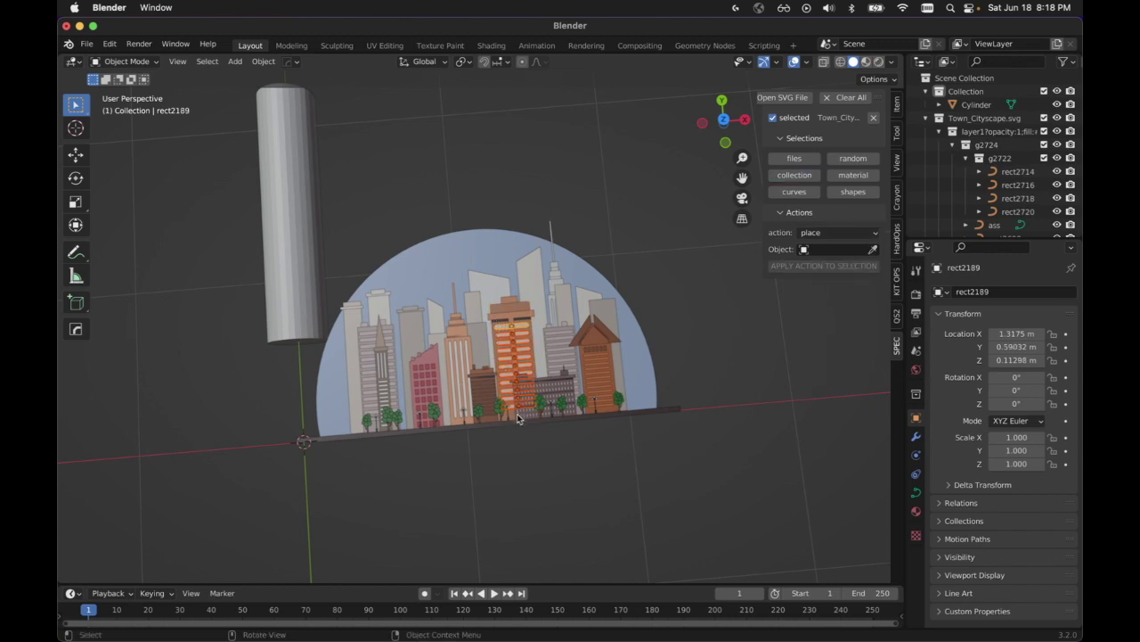
click(872, 249)
click(282, 274)
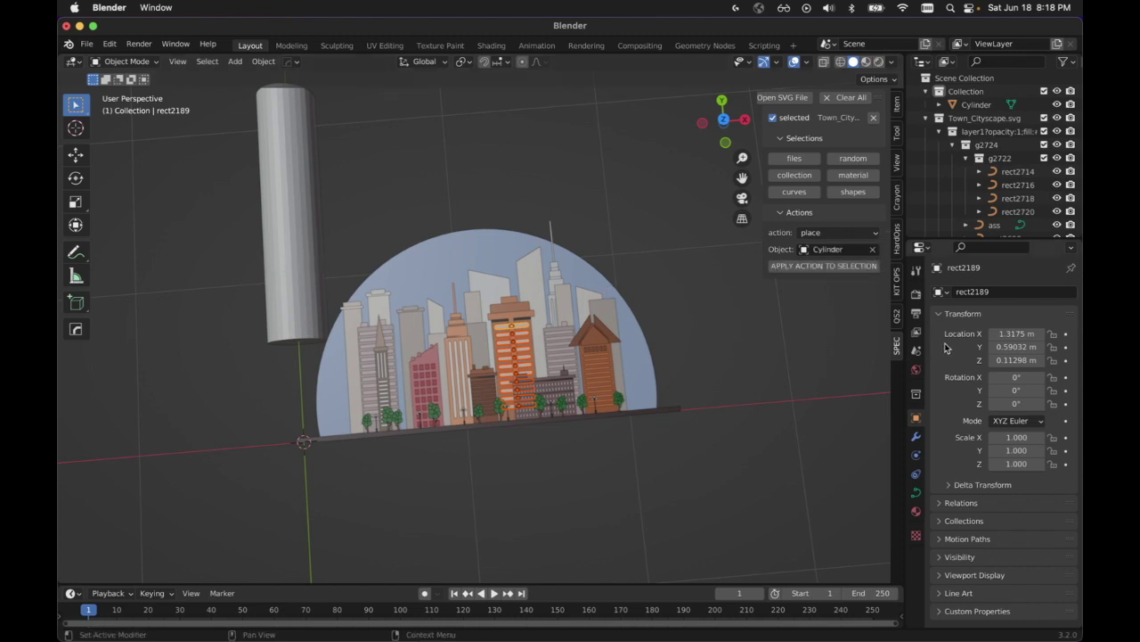
click(840, 266)
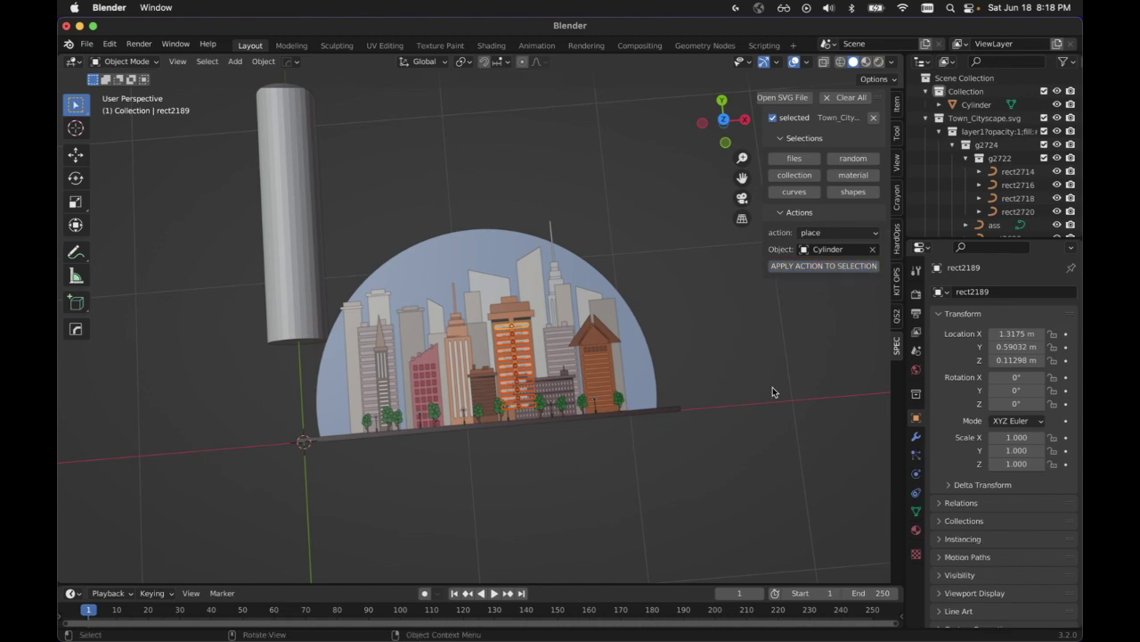
- Zoom and orbit the viewport to inspect the placed cylinders across the city scene
scroll(755, 409, up, 8)
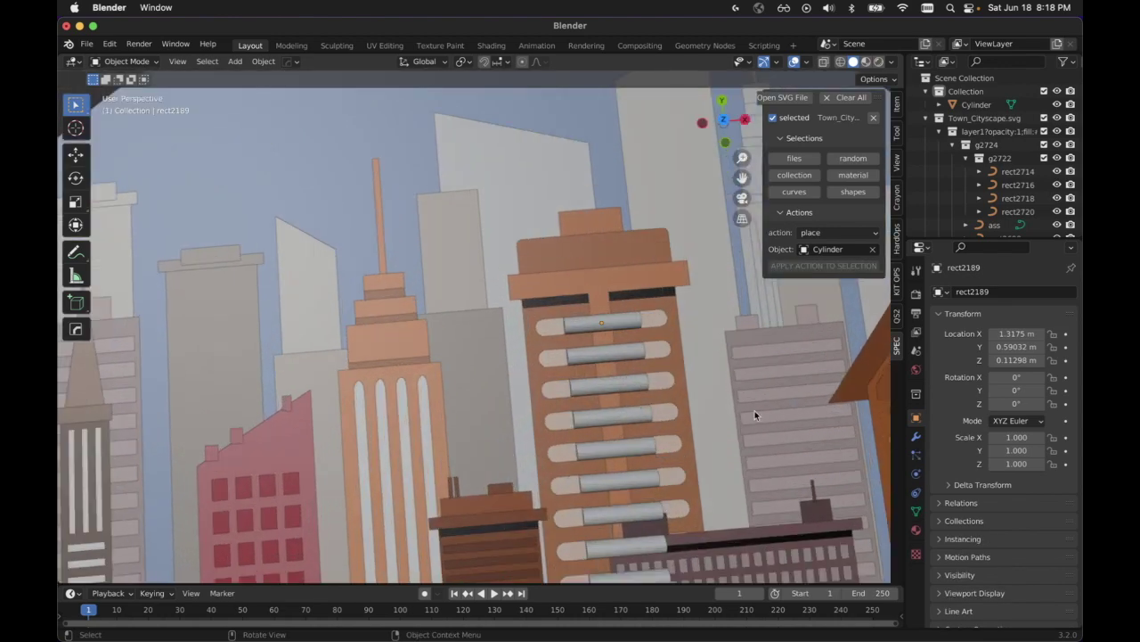
middle_drag(728, 388, 789, 414)
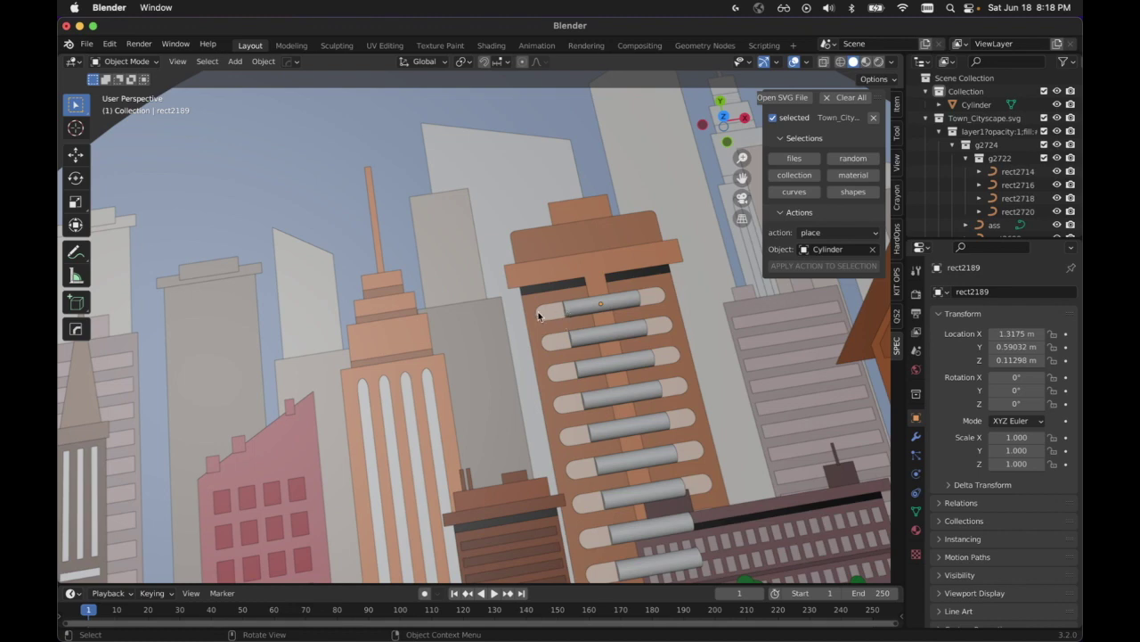
scroll(659, 312, down, 6)
scroll(730, 293, down, 3)
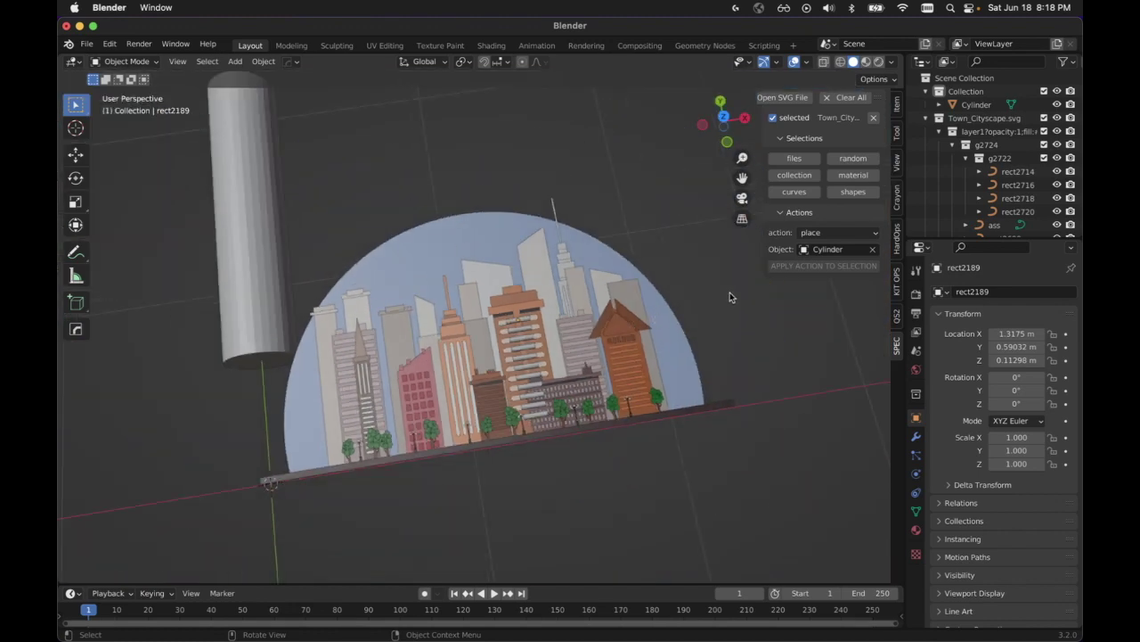
mouse_move(730, 292)
middle_down()
mouse_move(707, 309)
mouse_move(715, 321)
mouse_move(730, 296)
mouse_move(719, 287)
middle_up()
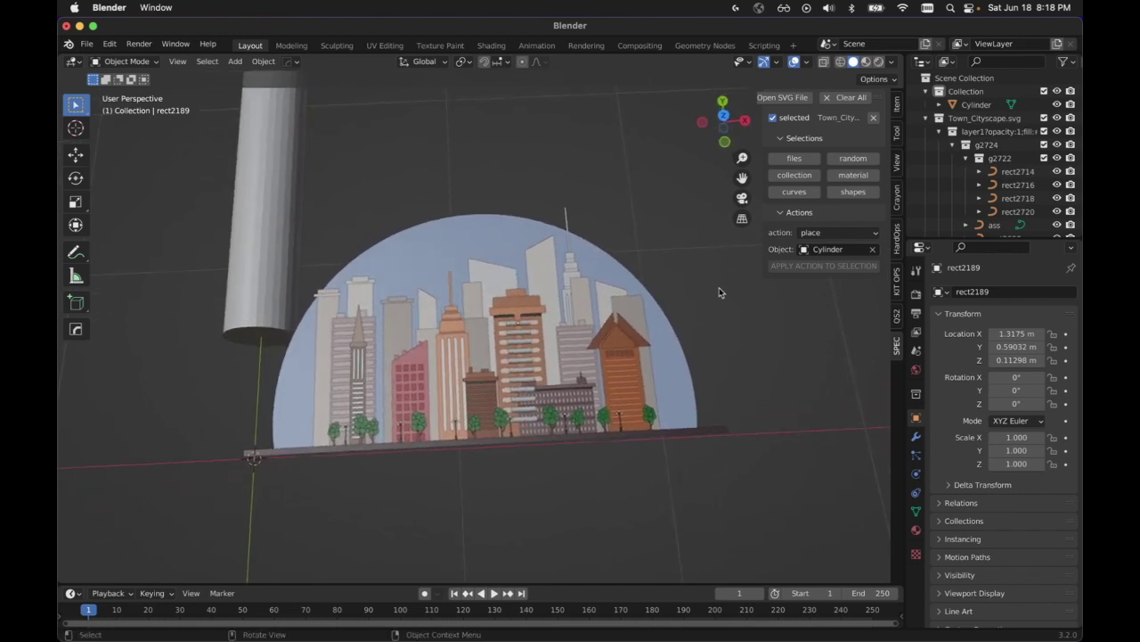
- Add a cube, scale it to 0.268, and move it to the left of the city
click(443, 361)
click(418, 367)
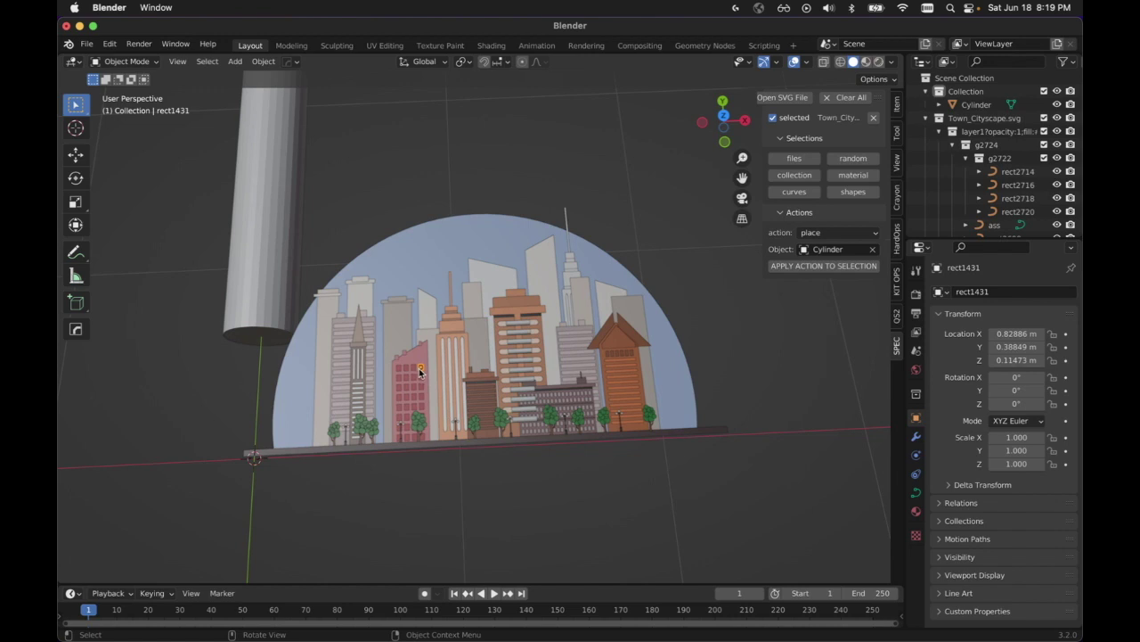
key(shift+a)
mouse_move(811, 350)
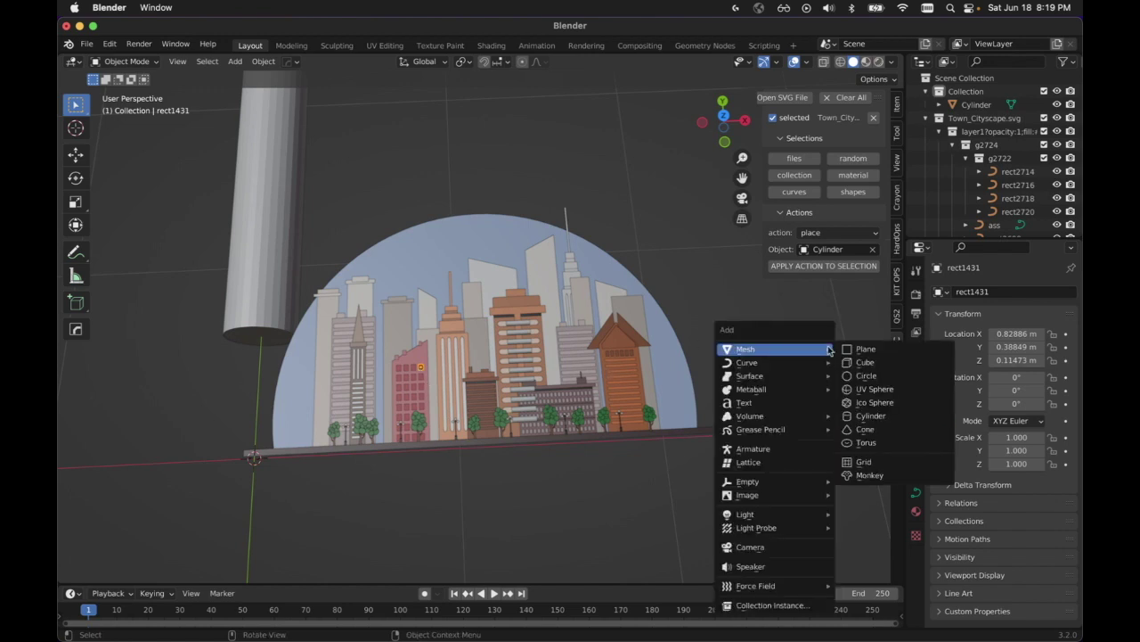
click(865, 362)
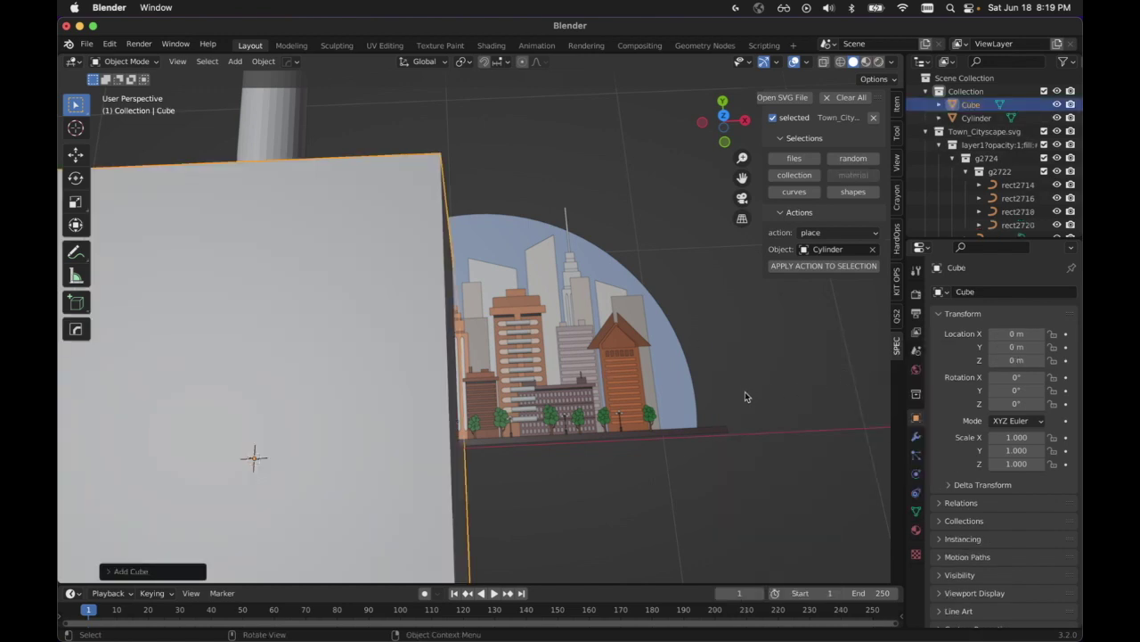
key(s)
click(370, 521)
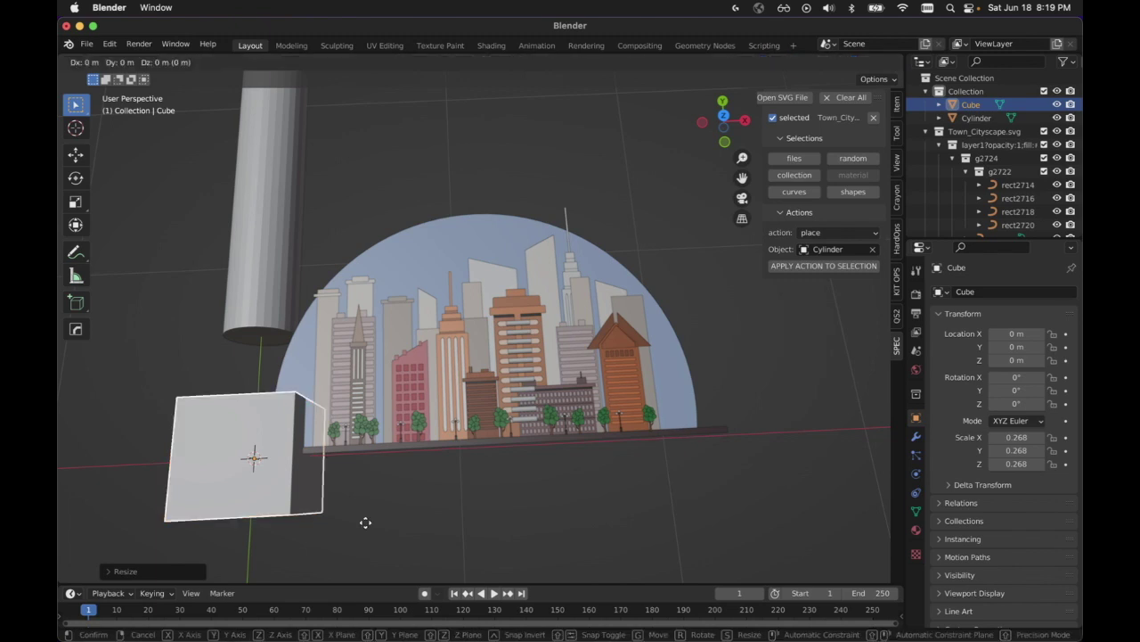
key(g)
click(276, 514)
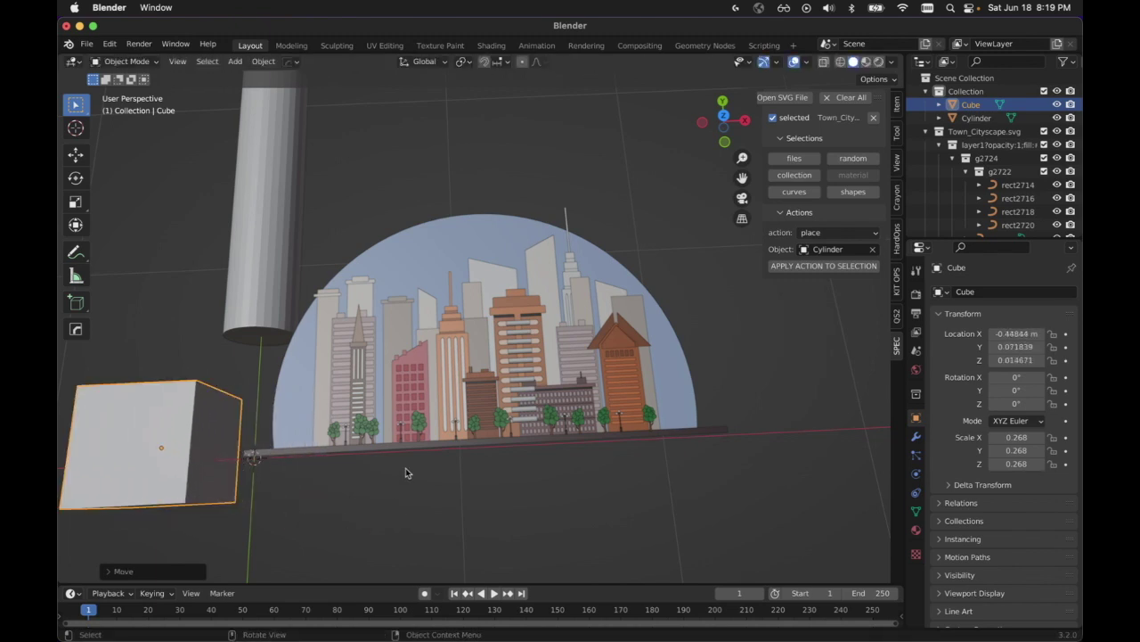
- Select the building window shapes rect1418 and rect1425
click(400, 375)
click(402, 375)
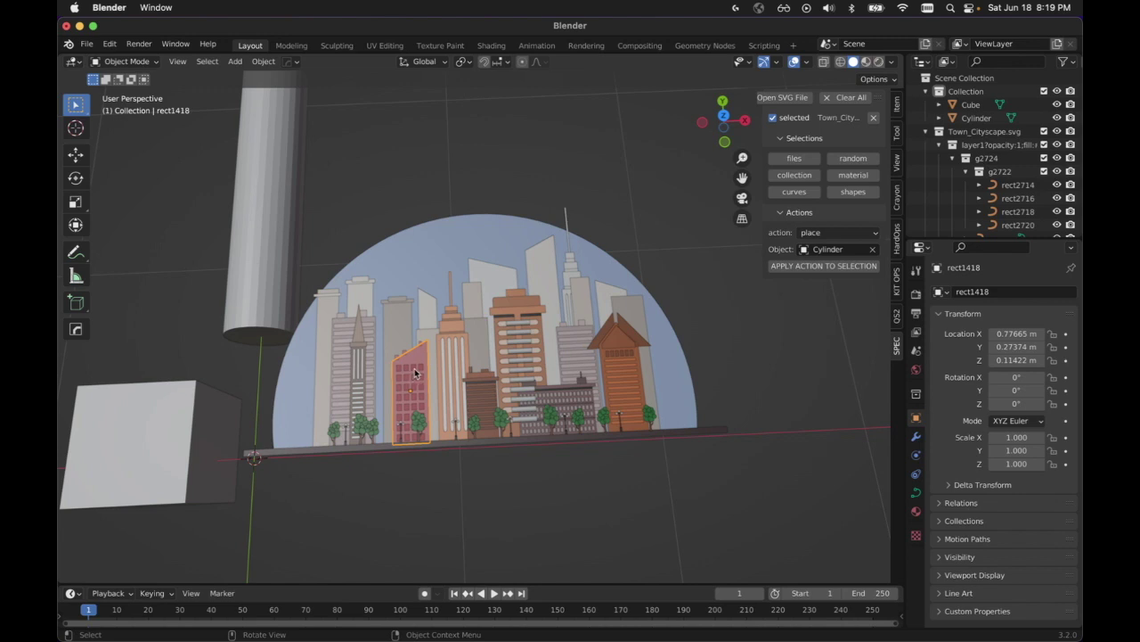
click(479, 488)
click(399, 401)
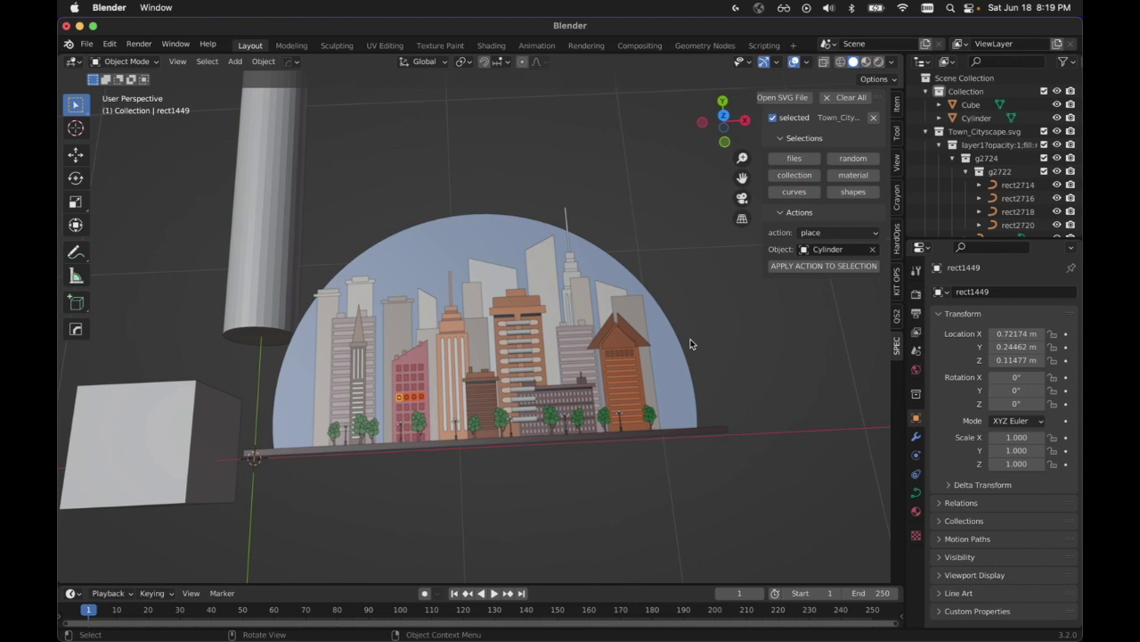
click(400, 374)
click(400, 374)
- Replace Cylinder with the Cube as the placement object and place cubes onto the selected windows
click(872, 249)
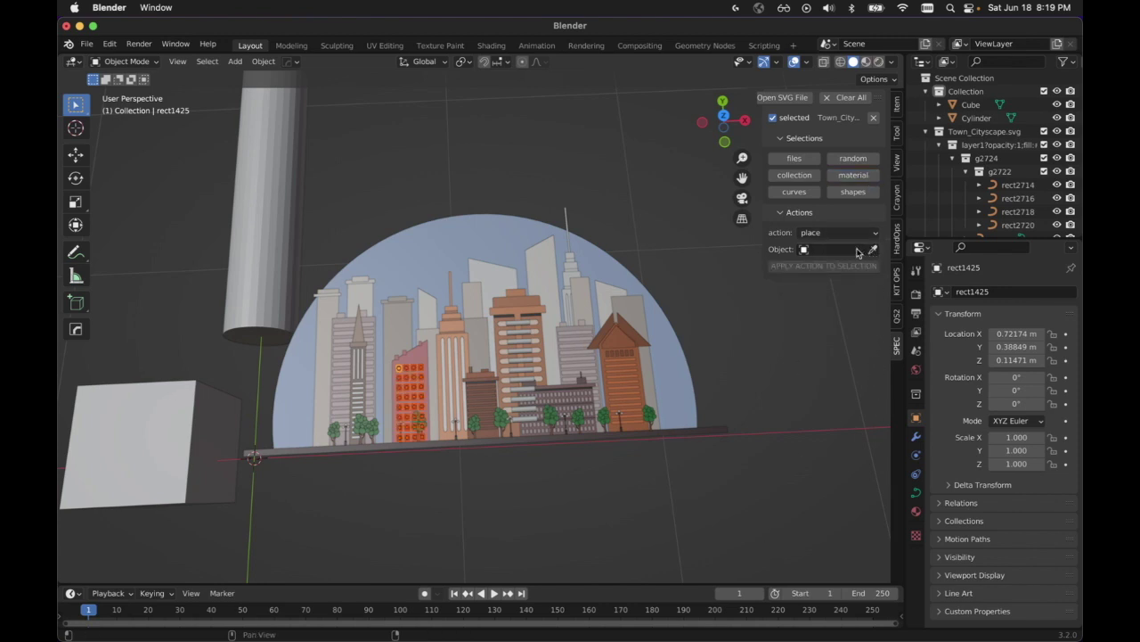
click(869, 249)
click(873, 250)
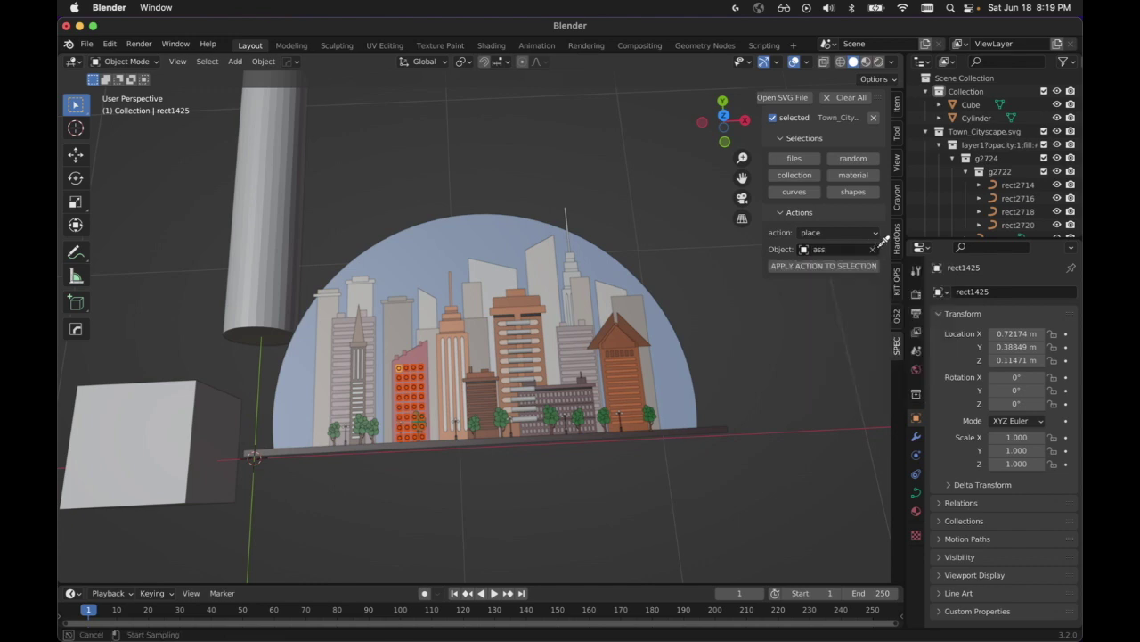
click(159, 434)
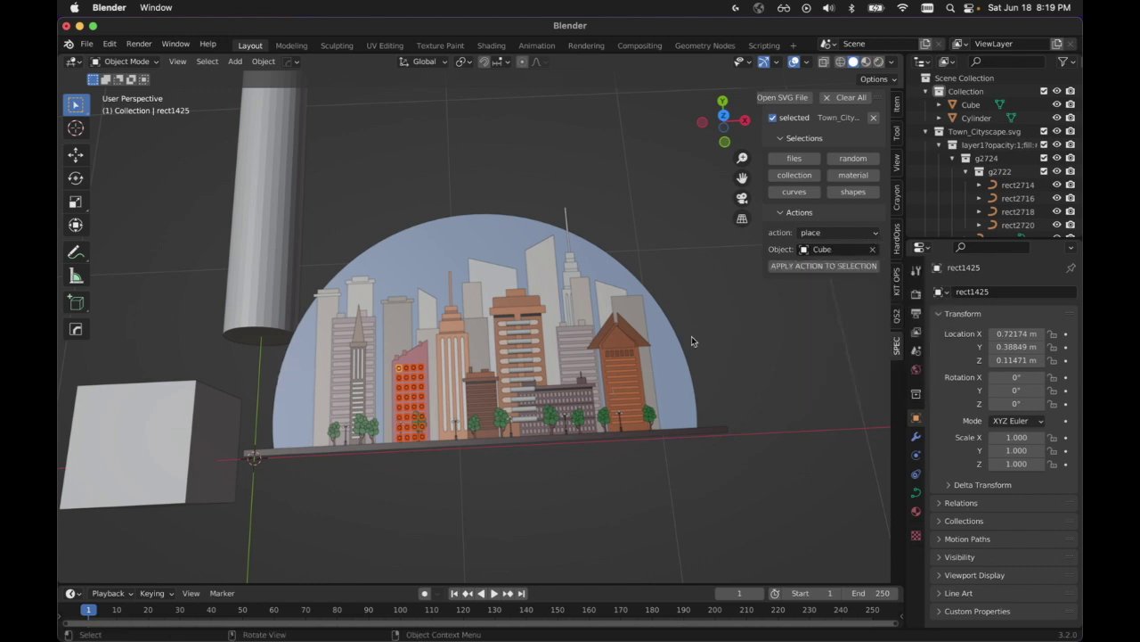
click(800, 267)
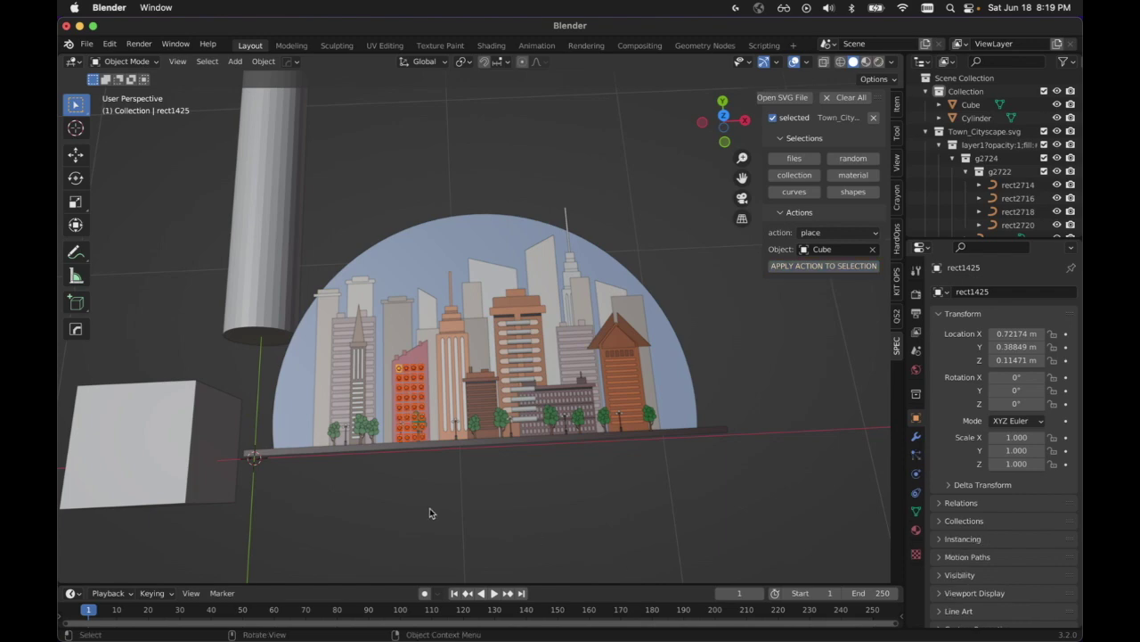
scroll(429, 512, up, 10)
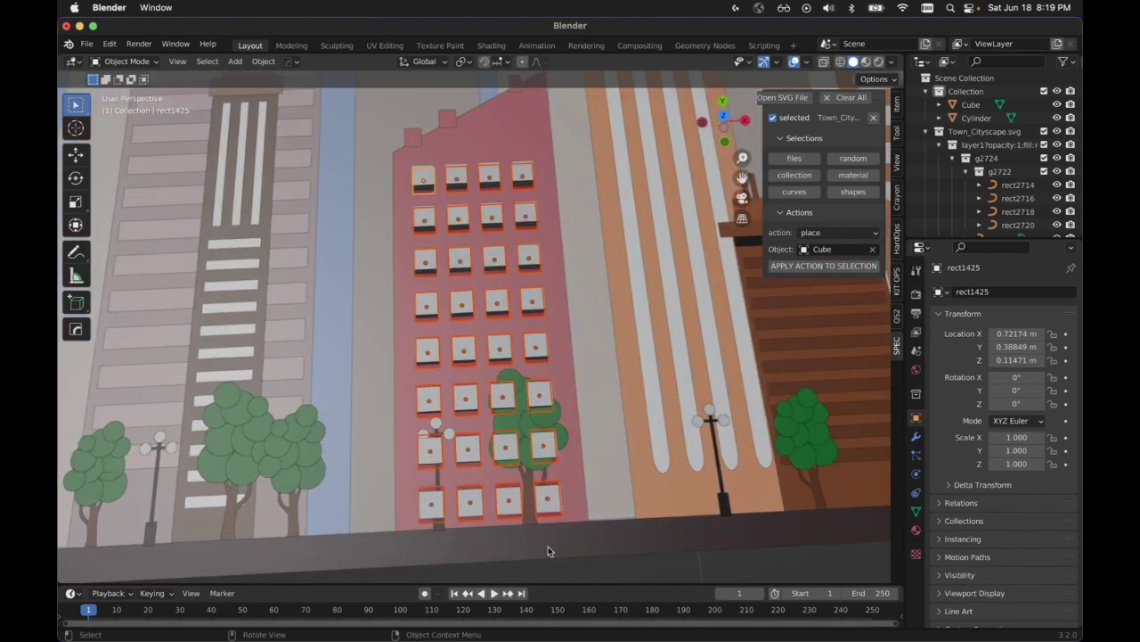
middle_drag(621, 567, 658, 482)
scroll(658, 482, down, 3)
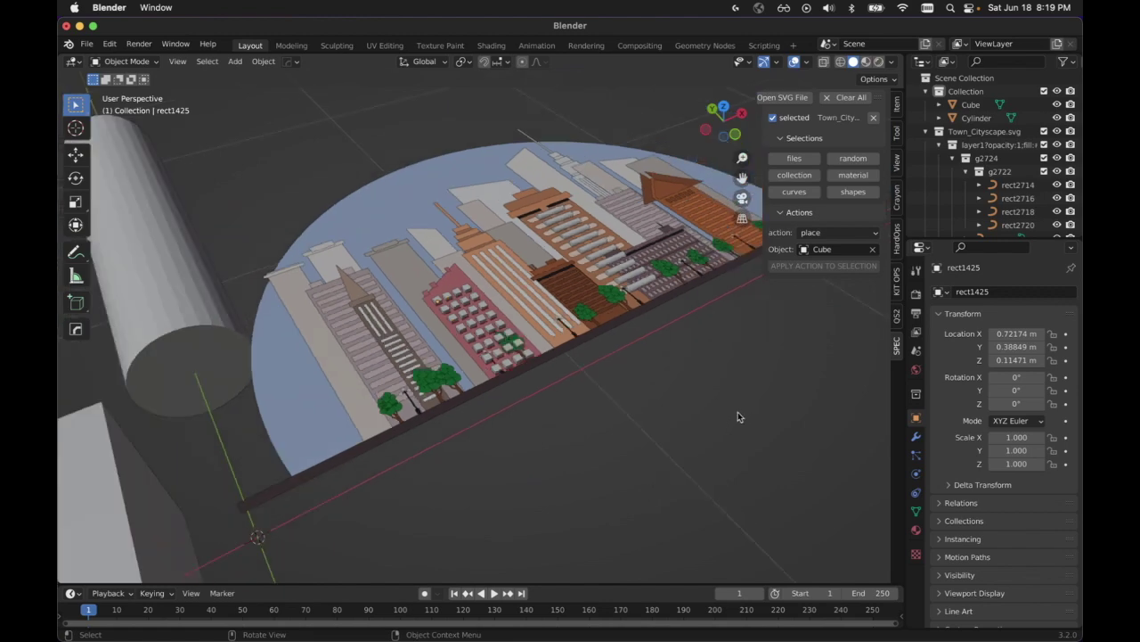
middle_drag(738, 416, 677, 431)
scroll(673, 436, down, 3)
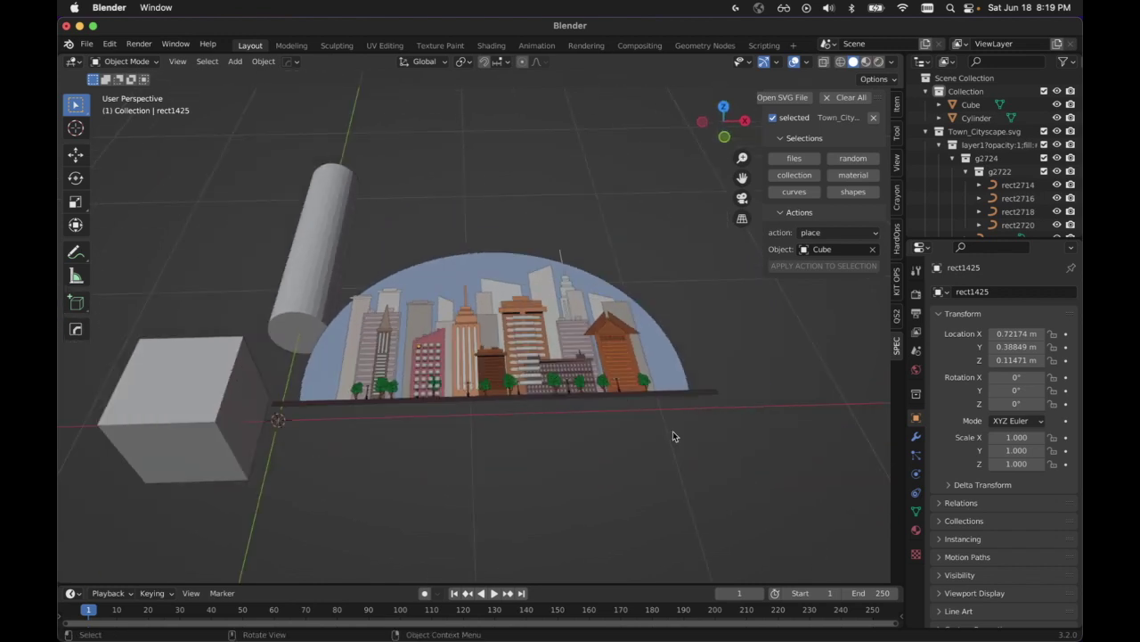
middle_drag(646, 423, 643, 448)
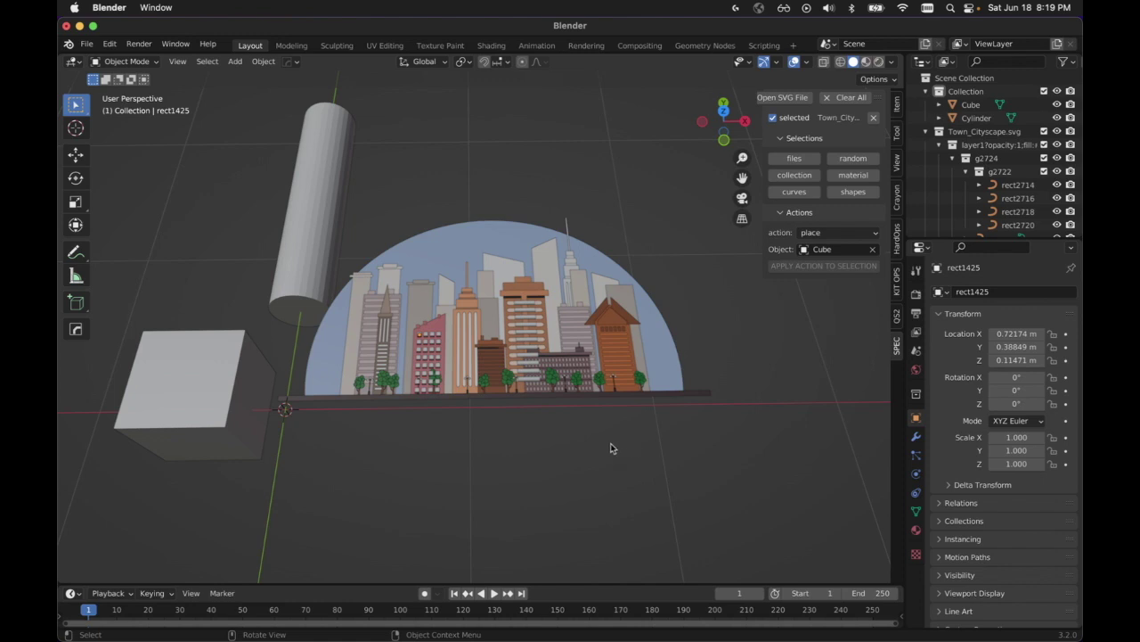
shift+middle_drag(593, 425, 644, 487)
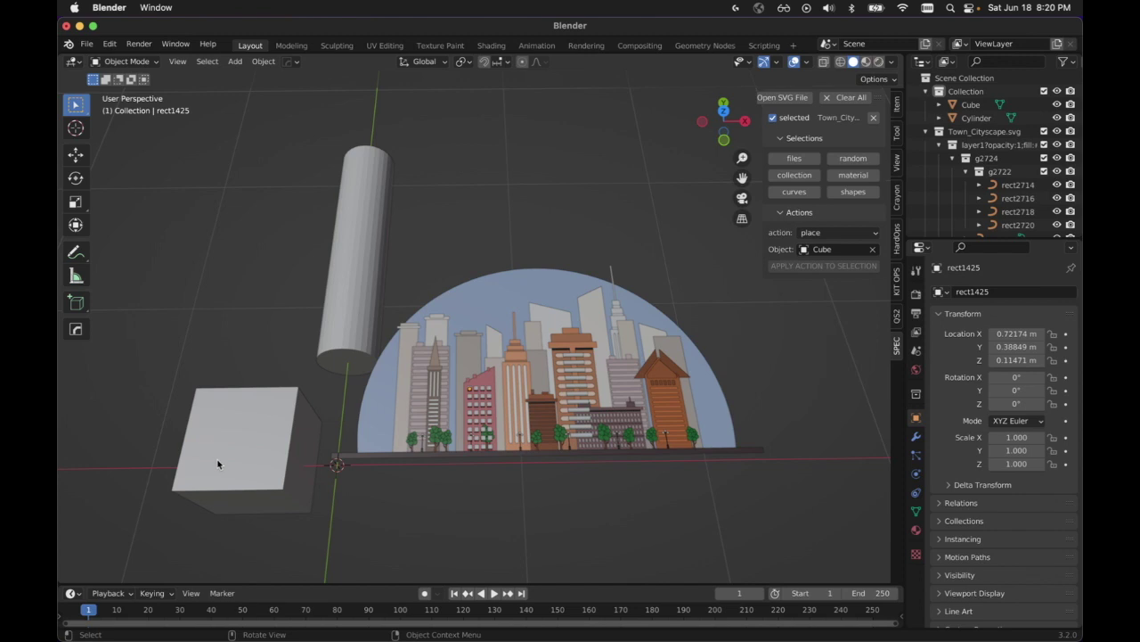
middle_drag(573, 491, 586, 450)
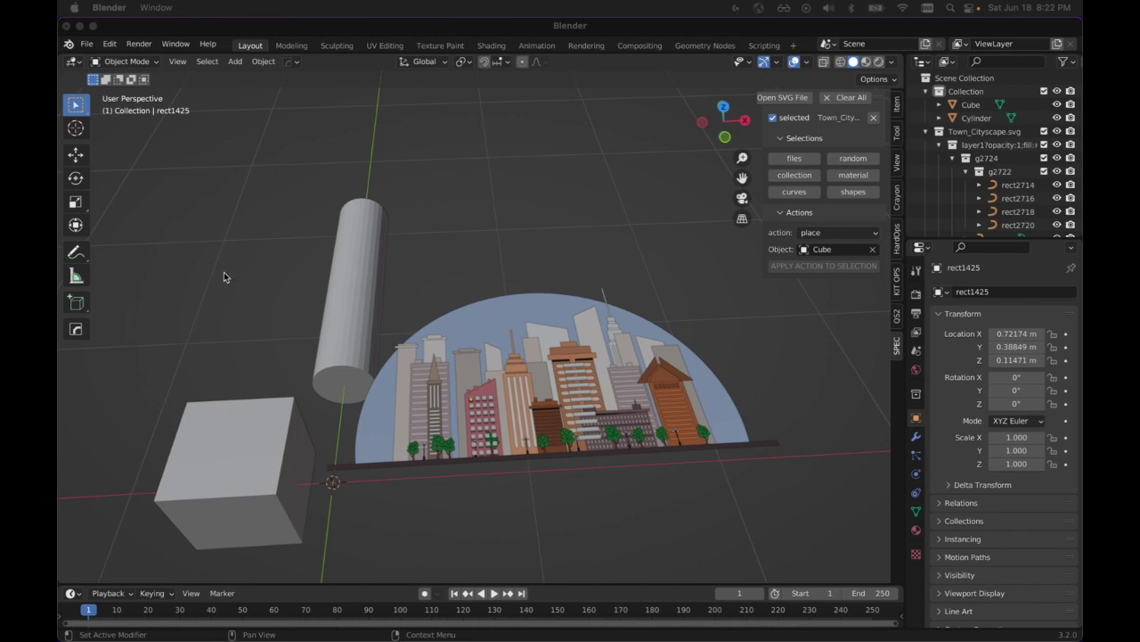
drag(211, 264, 794, 504)
click(564, 454)
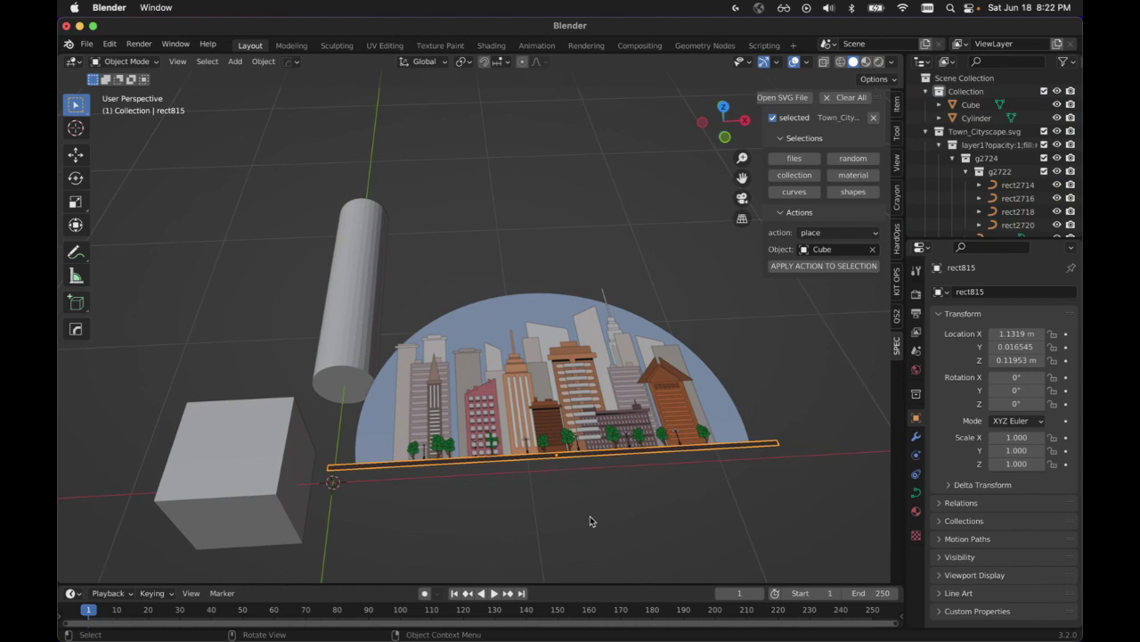
click(492, 513)
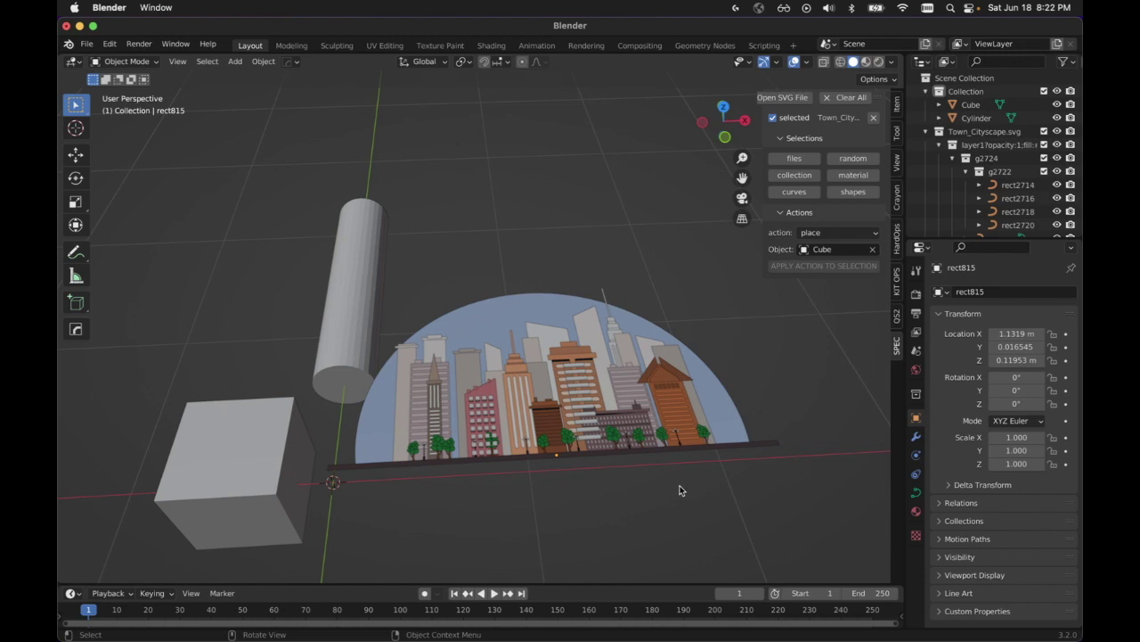
middle_drag(797, 432, 796, 447)
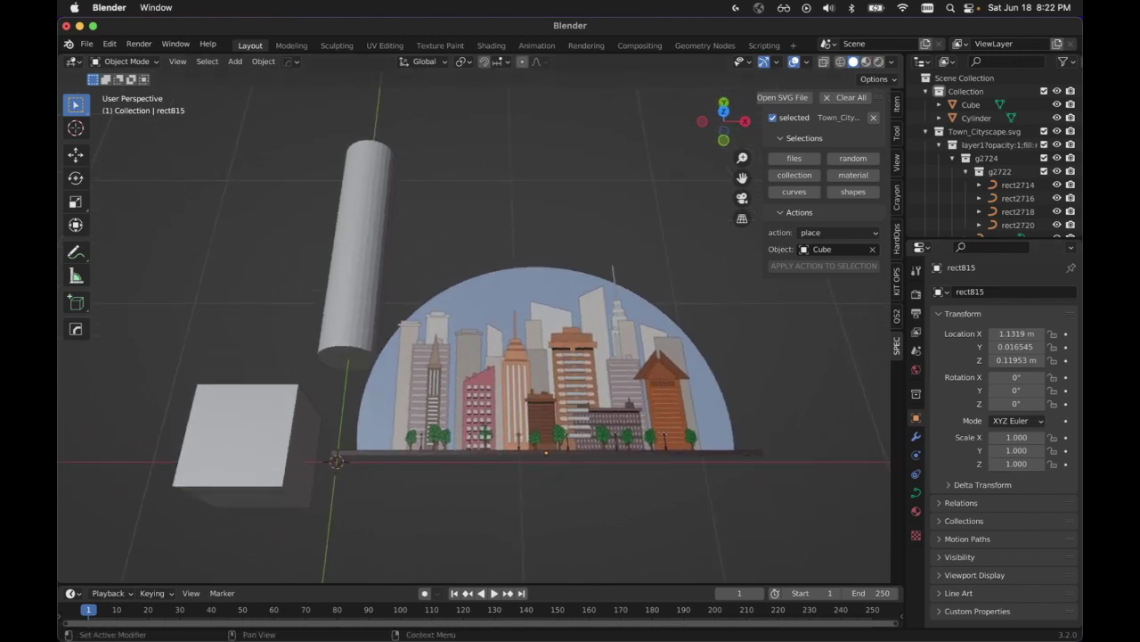